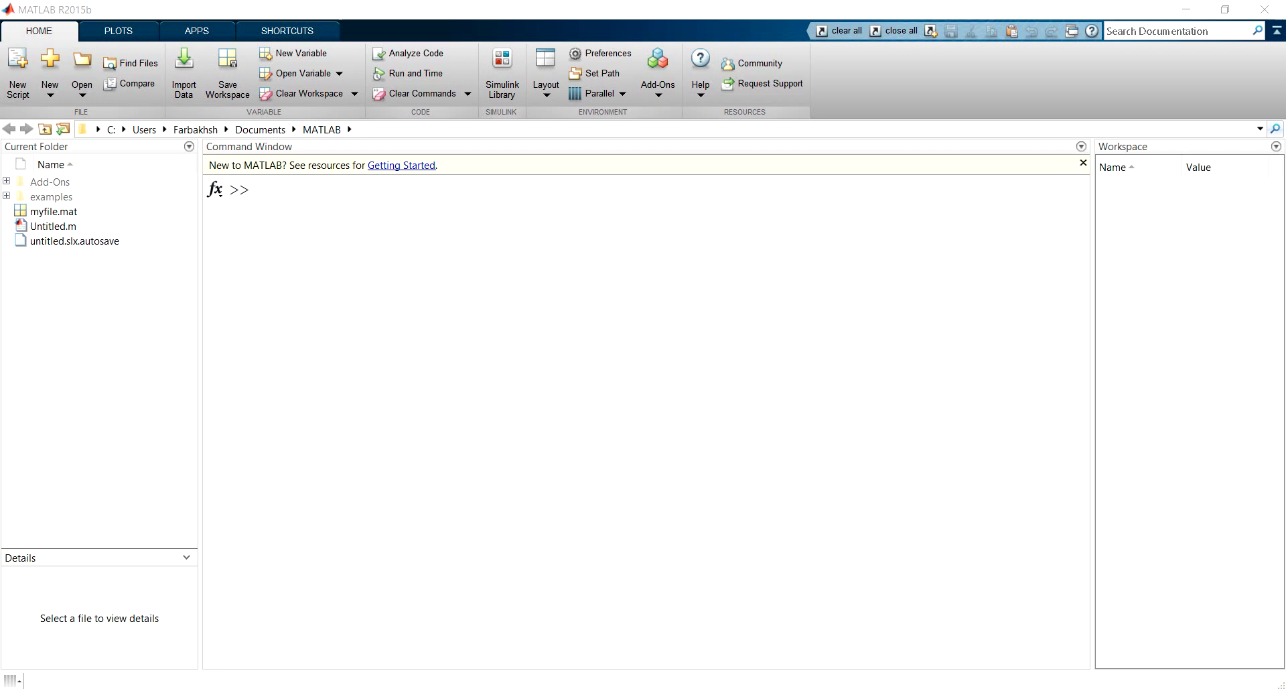
Step: Run the simulink command in the Command Window to open the Simulink Library Browser
click(650, 334)
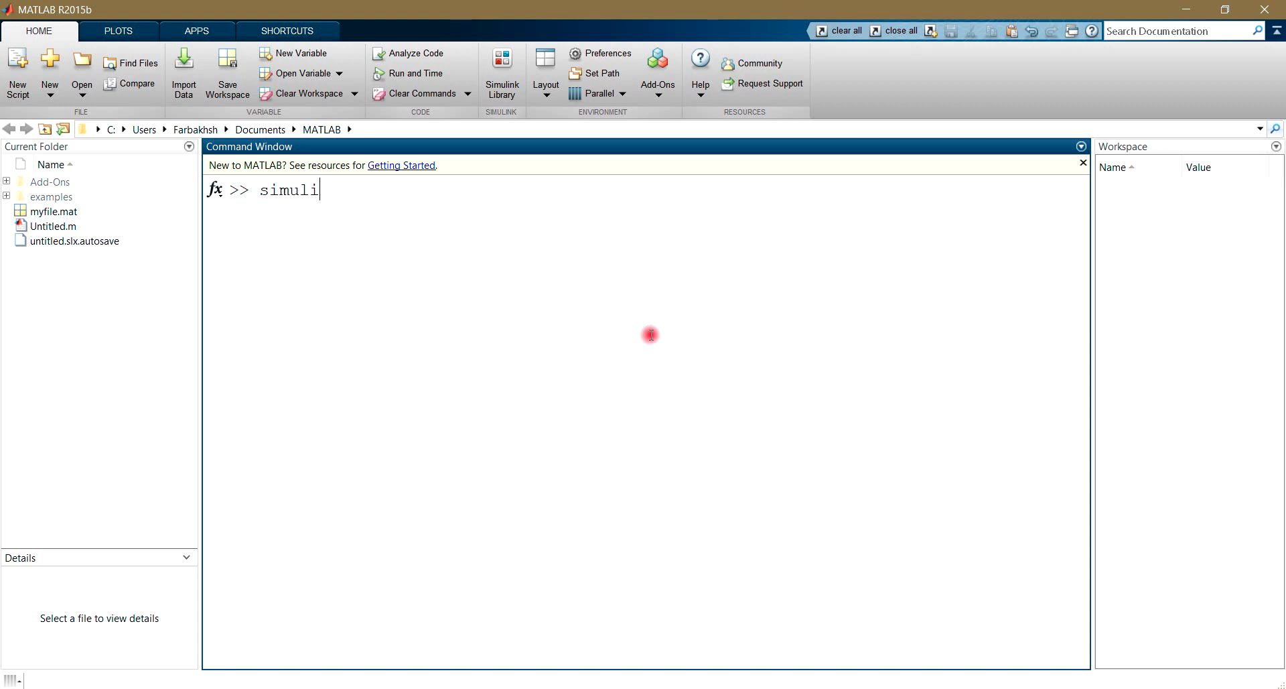
key(Return)
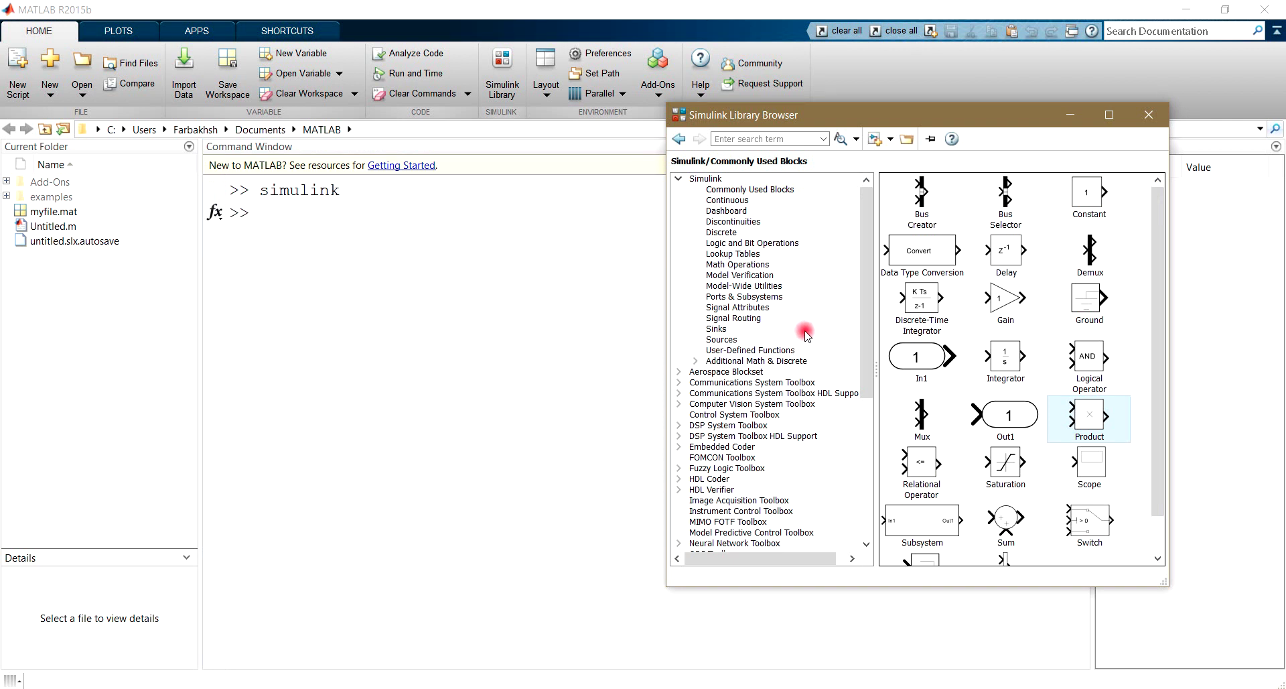
Step: Create a blank untitled model and view the slide with dy/dt = (1/t²)(y + 3t)
click(874, 140)
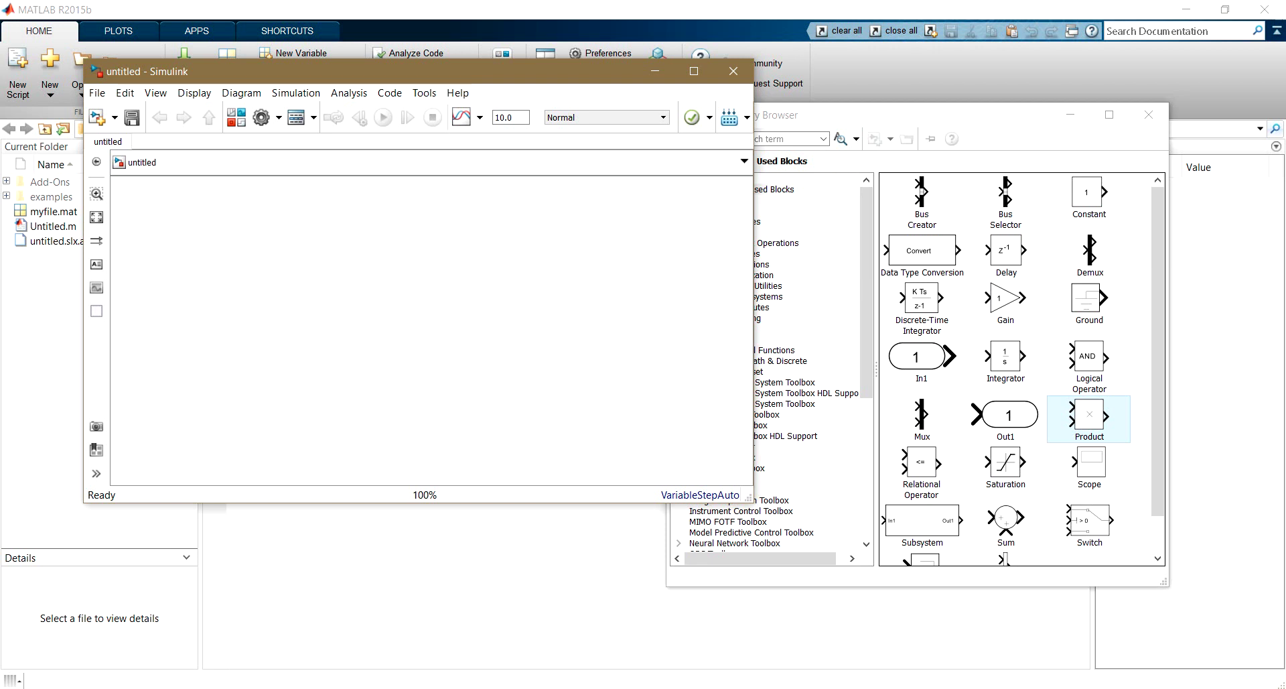
key(alt+Tab)
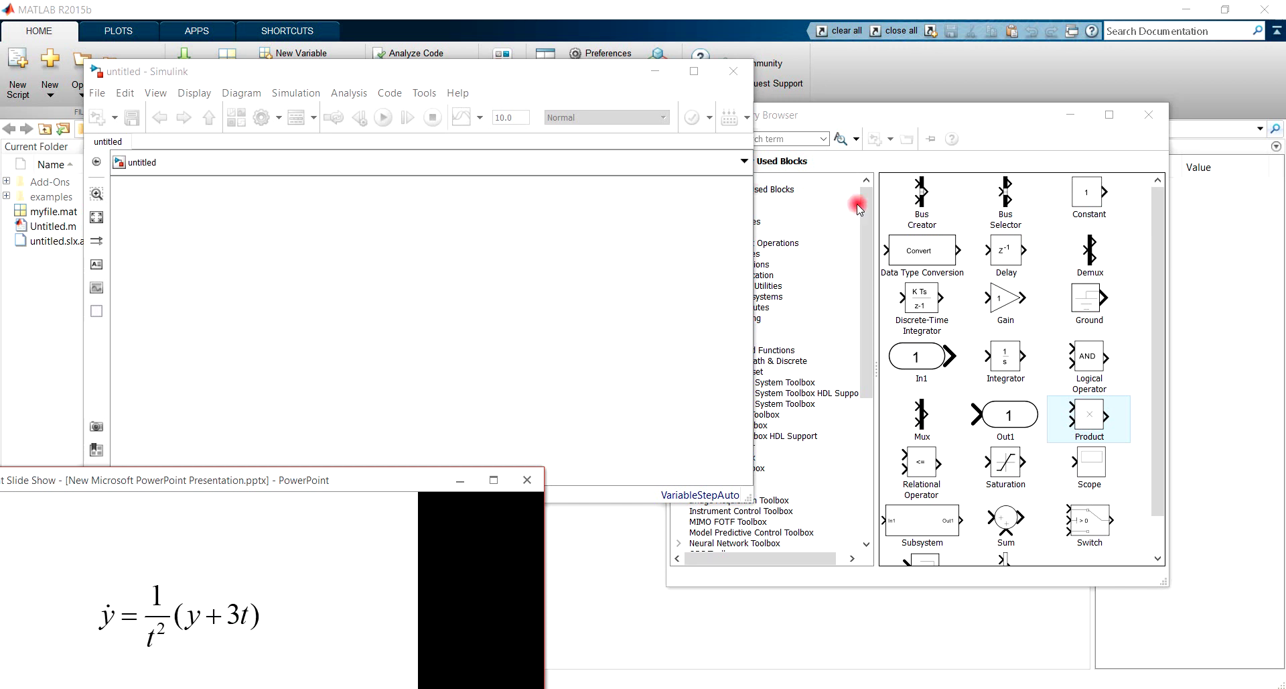
click(907, 114)
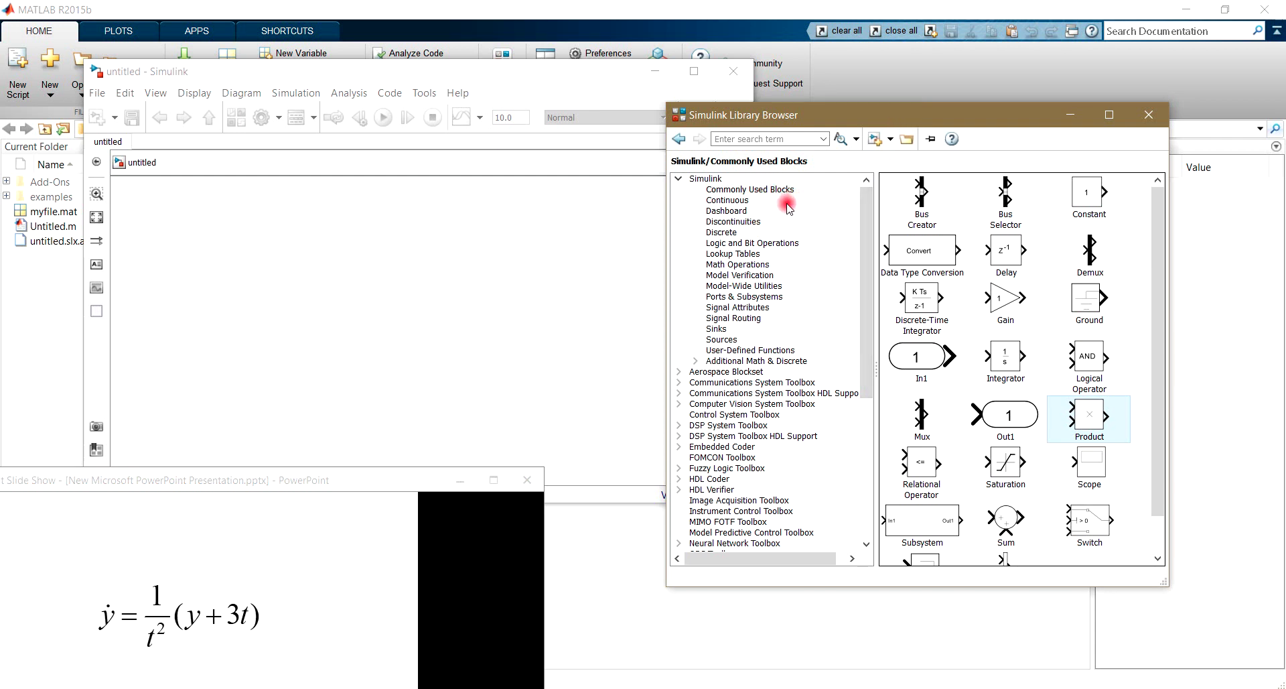
Step: Add a Clock block from the Sources library to the untitled model
click(734, 340)
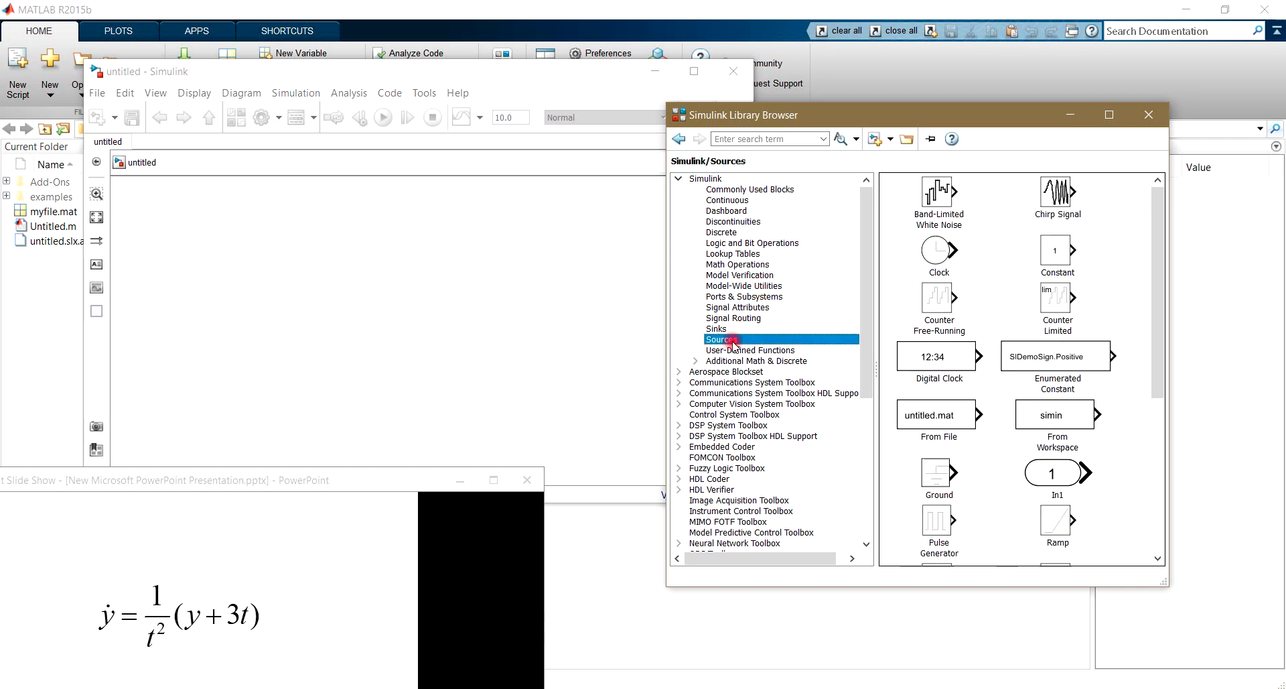
right_click(937, 249)
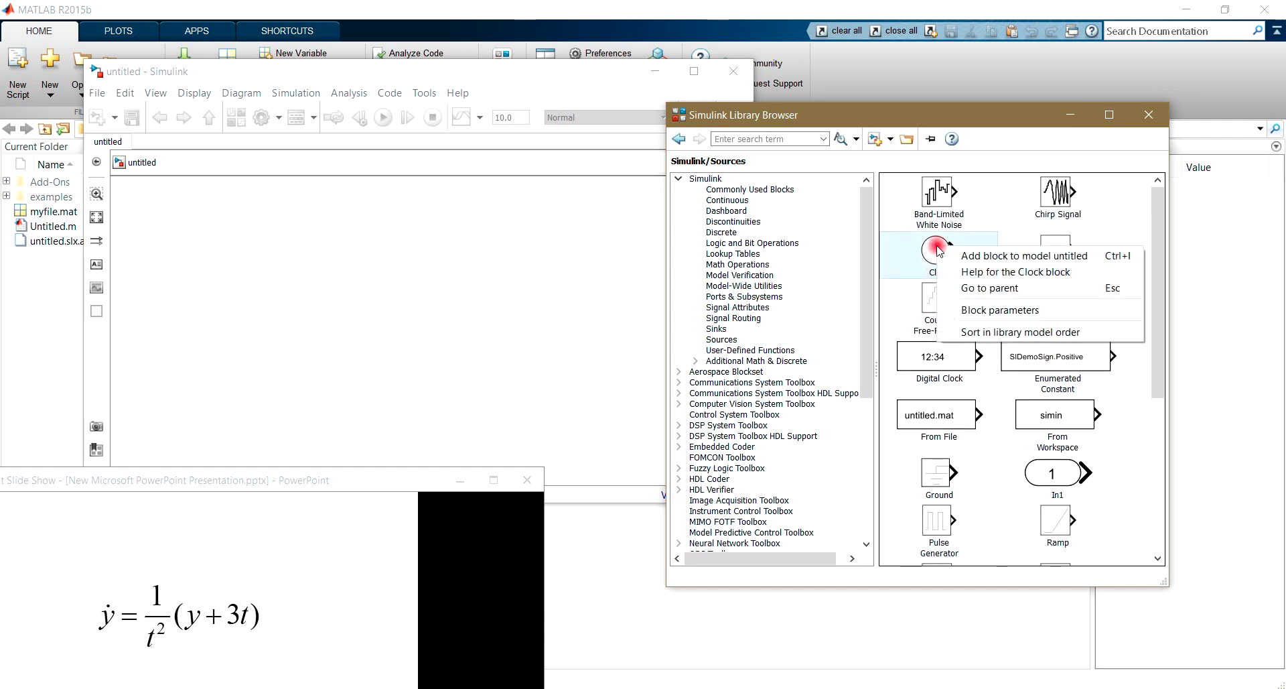
click(980, 257)
click(437, 334)
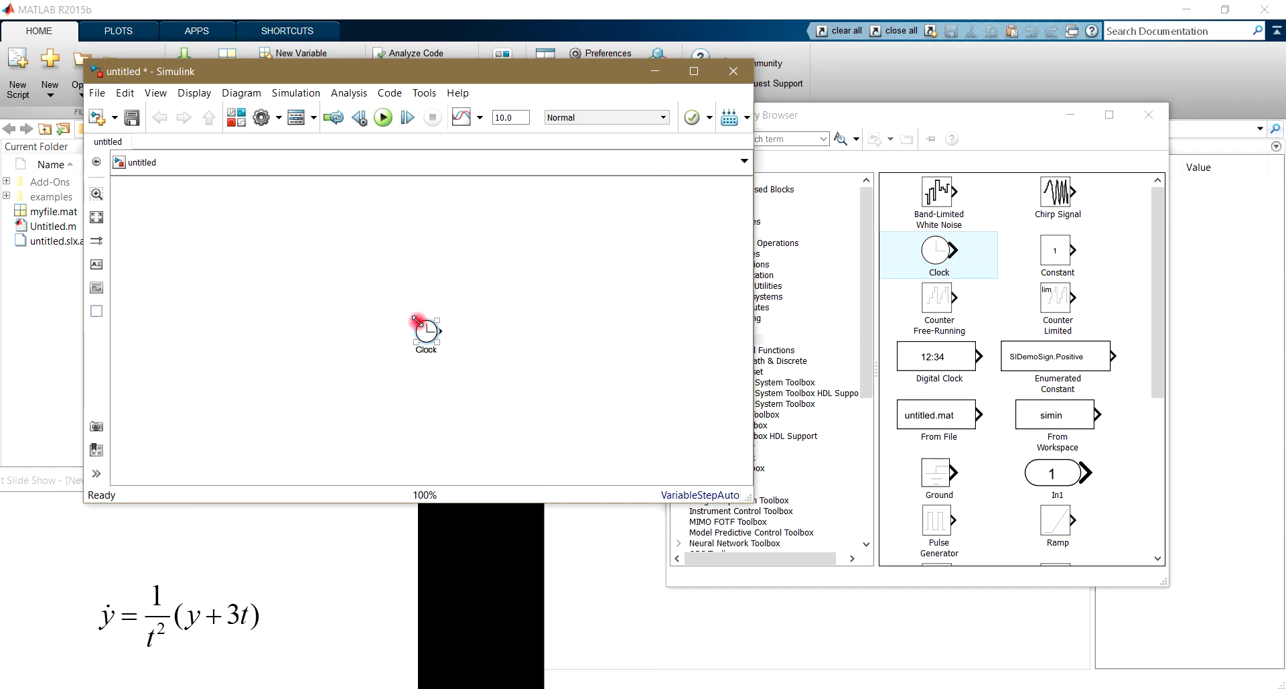
click(571, 280)
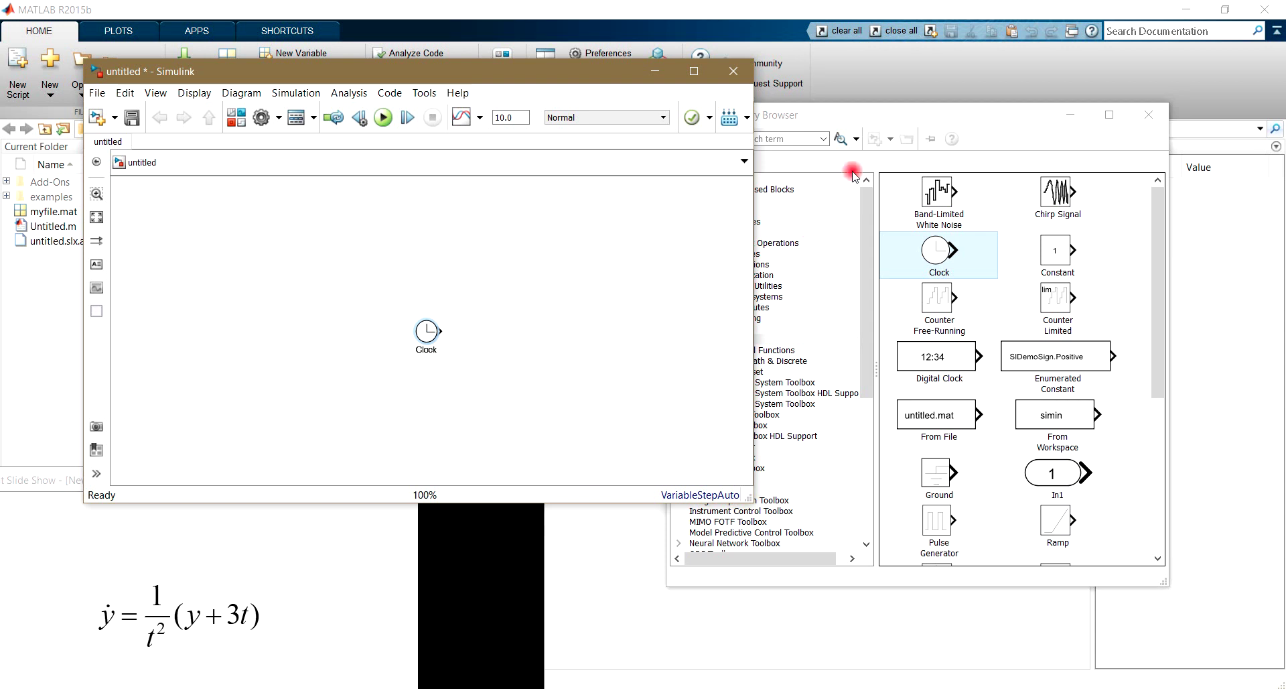
Step: Add a Product block from Commonly Used Blocks and position it right of the Clock
click(892, 119)
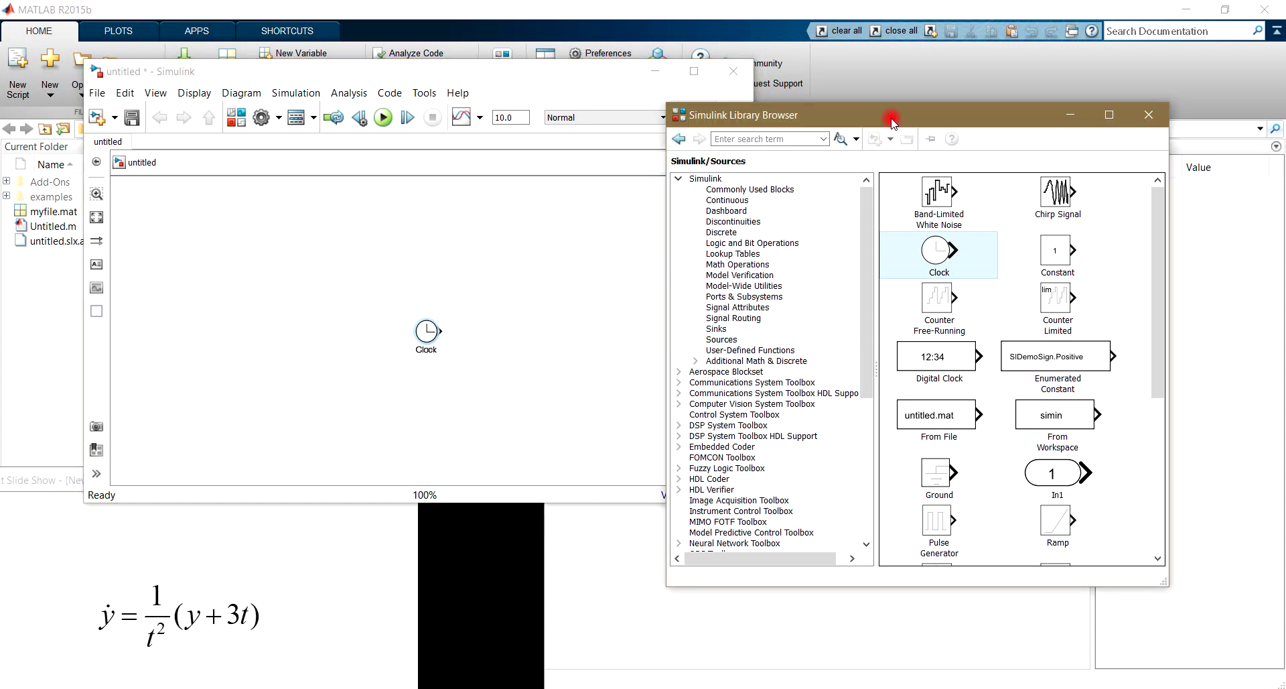
click(748, 189)
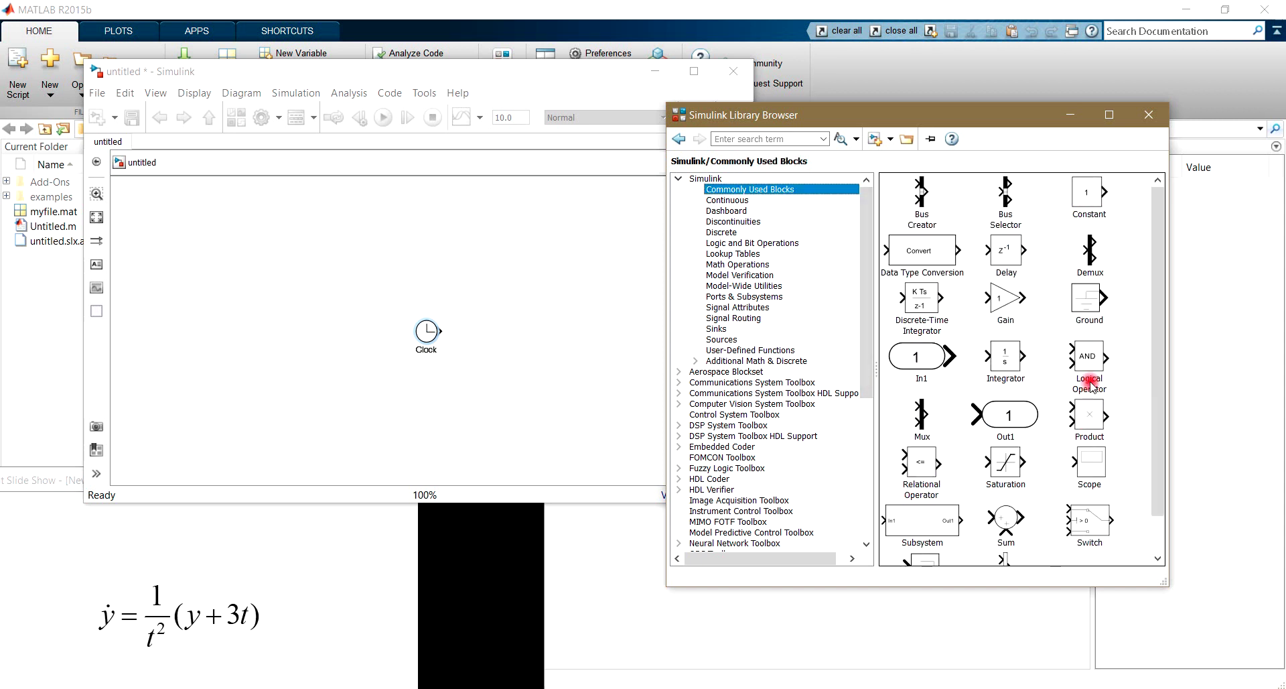
scroll(958, 474, down, 2)
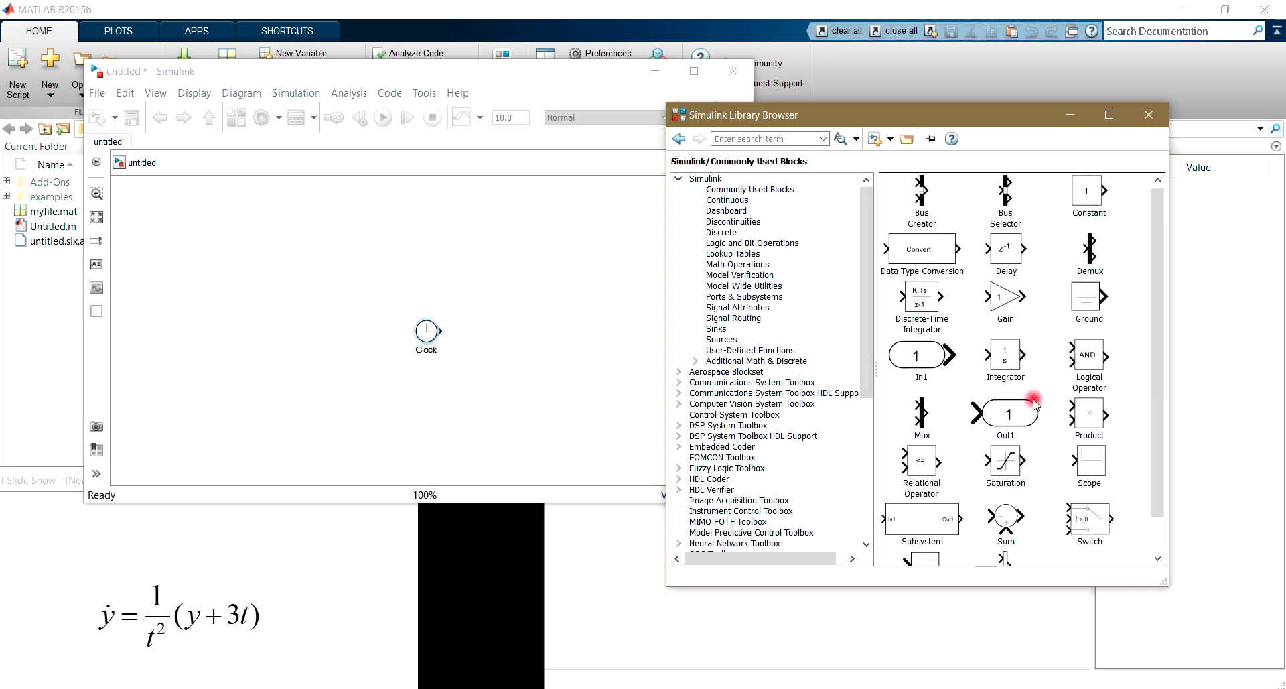
scroll(958, 396, up, 2)
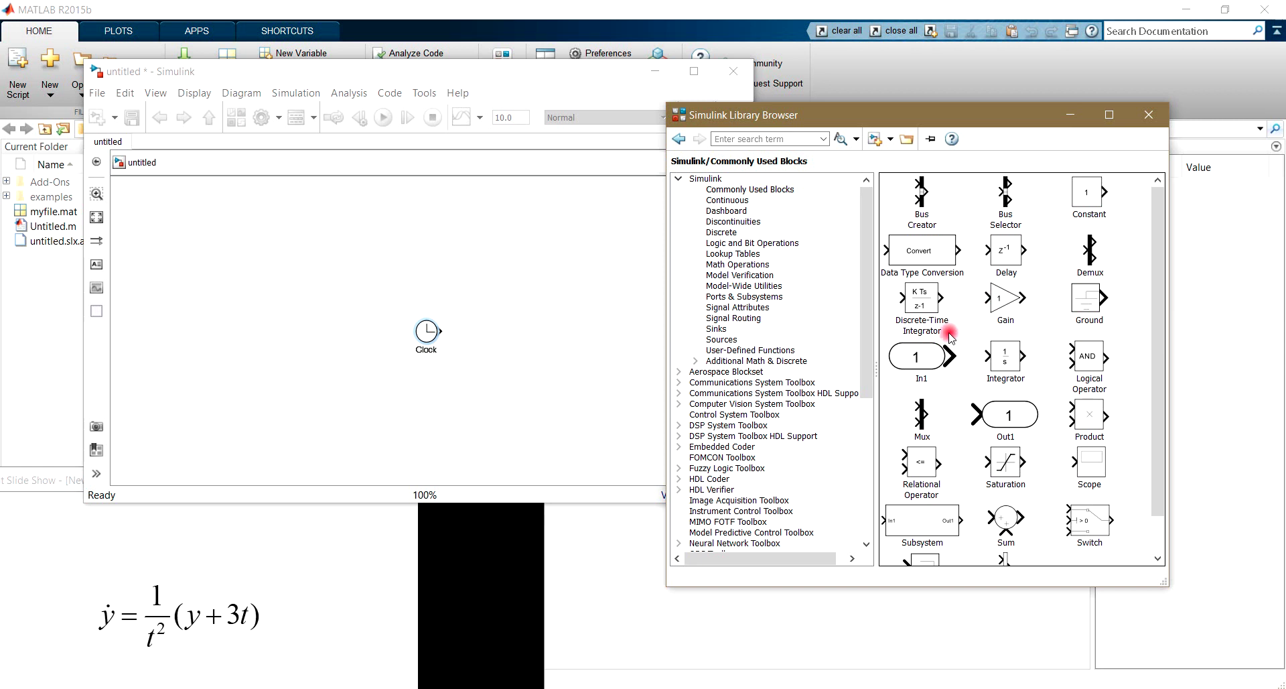
right_click(1086, 417)
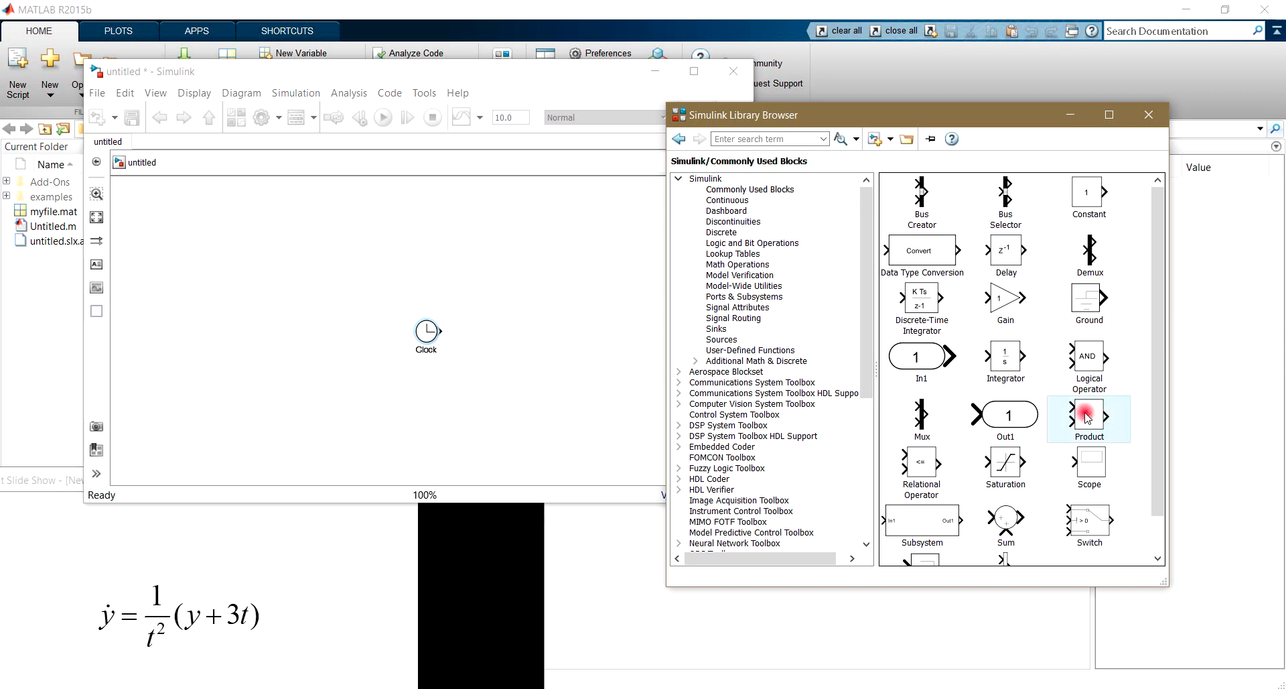
click(1109, 422)
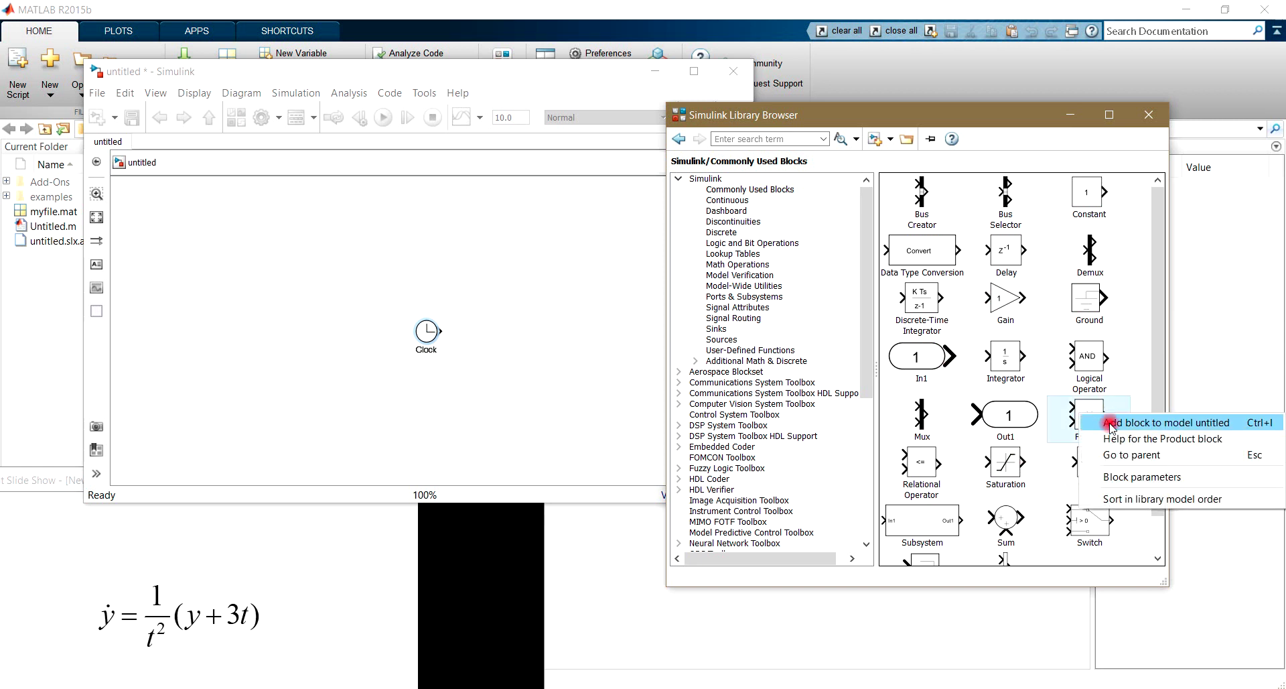
click(429, 337)
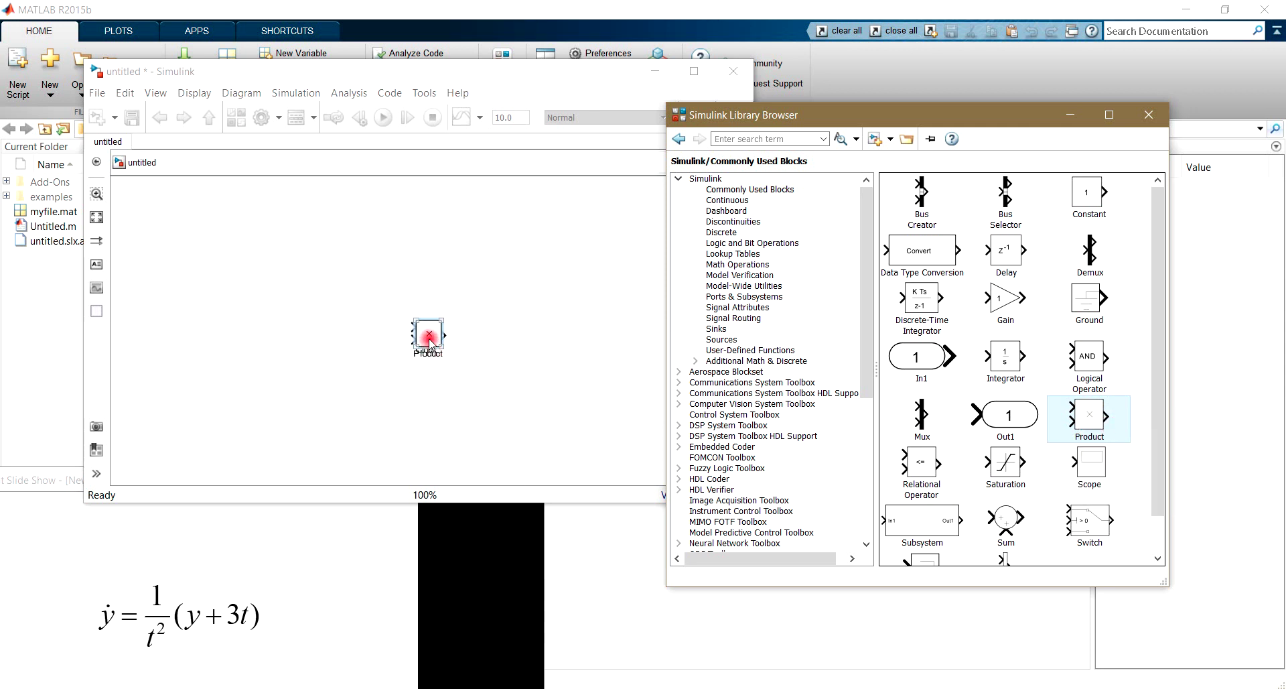
mouse_move(428, 337)
mouse_down()
mouse_move(538, 332)
mouse_move(540, 344)
mouse_move(441, 330)
mouse_up()
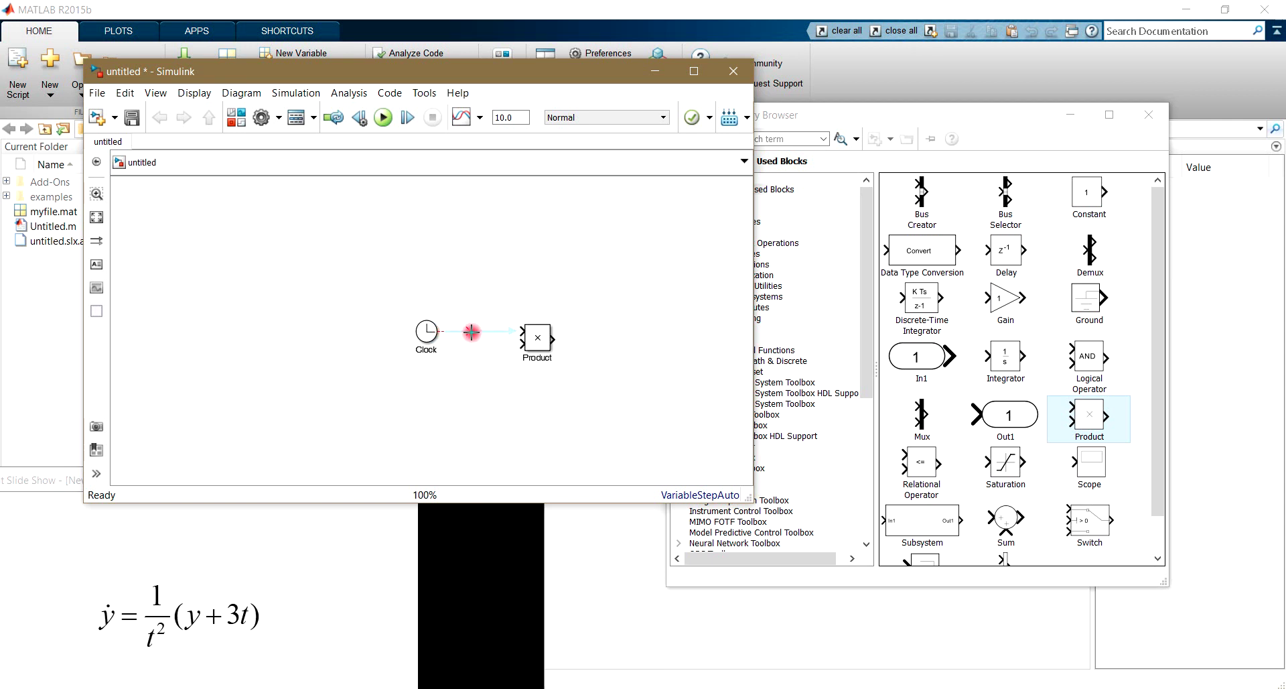
Step: Branch the Clock signal into both Product inputs and label the Product output line t^2
mouse_move(521, 346)
mouse_down()
mouse_move(482, 348)
mouse_move(484, 331)
mouse_up()
click(554, 338)
drag(554, 338, 633, 338)
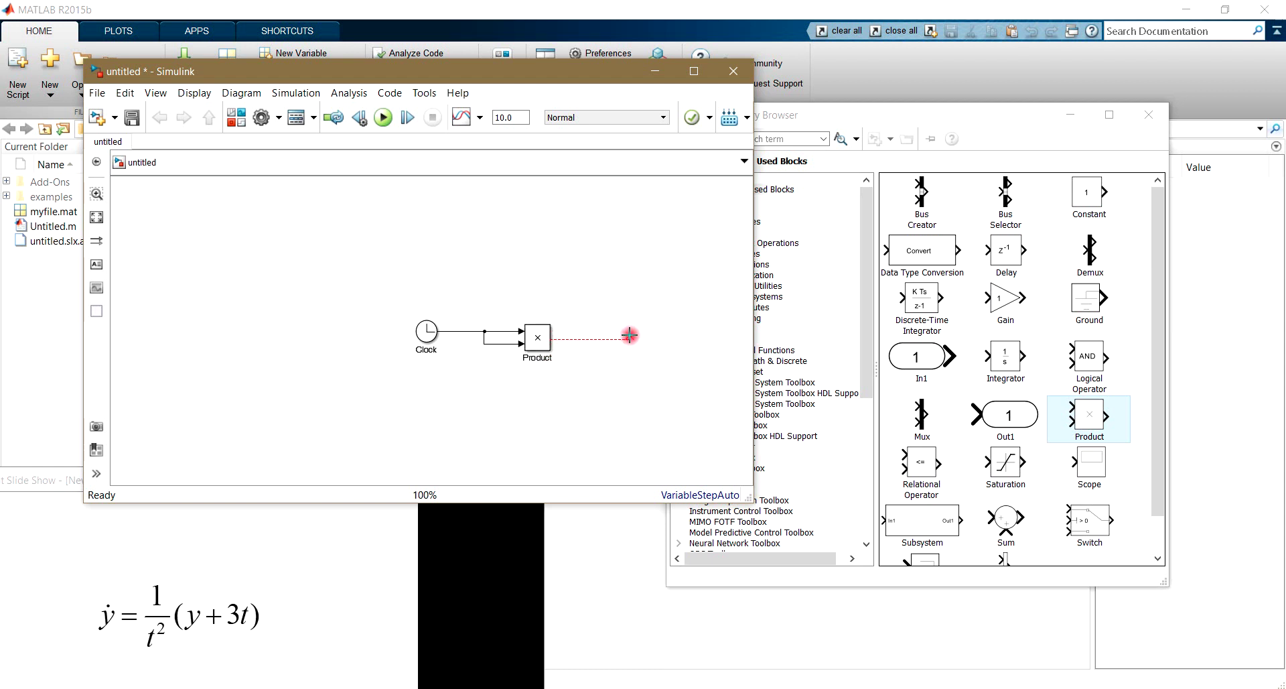
double_click(592, 338)
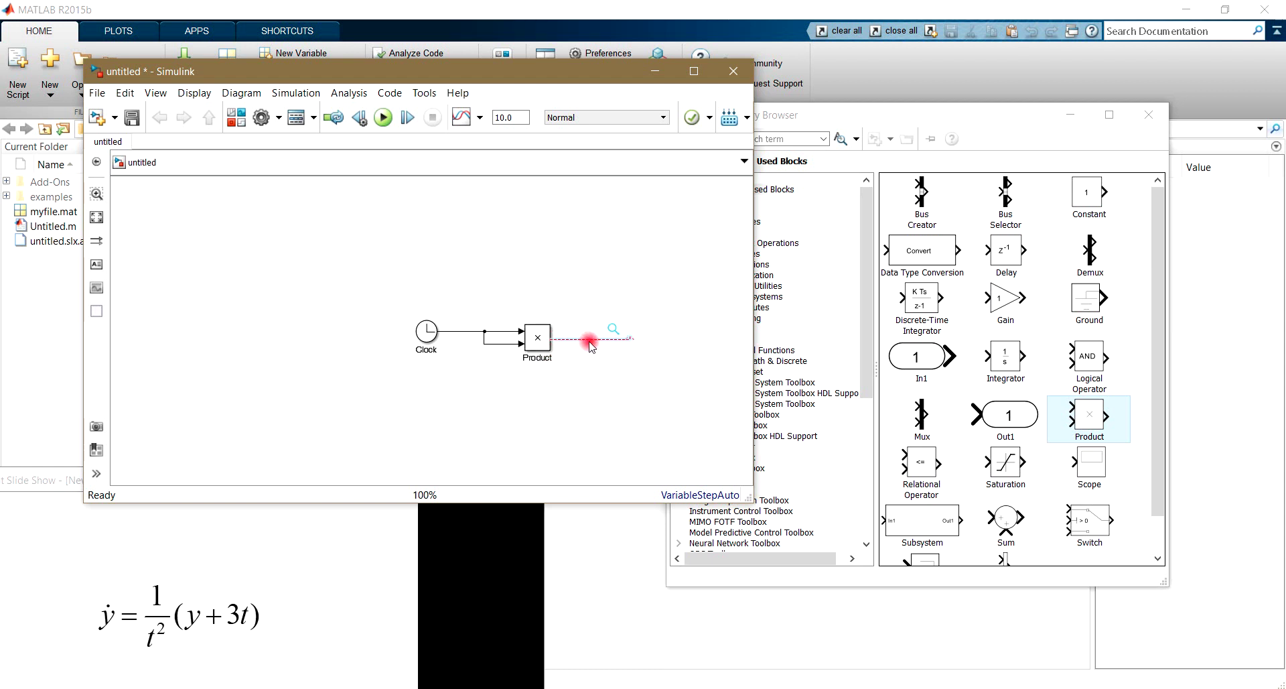
click(599, 385)
click(929, 119)
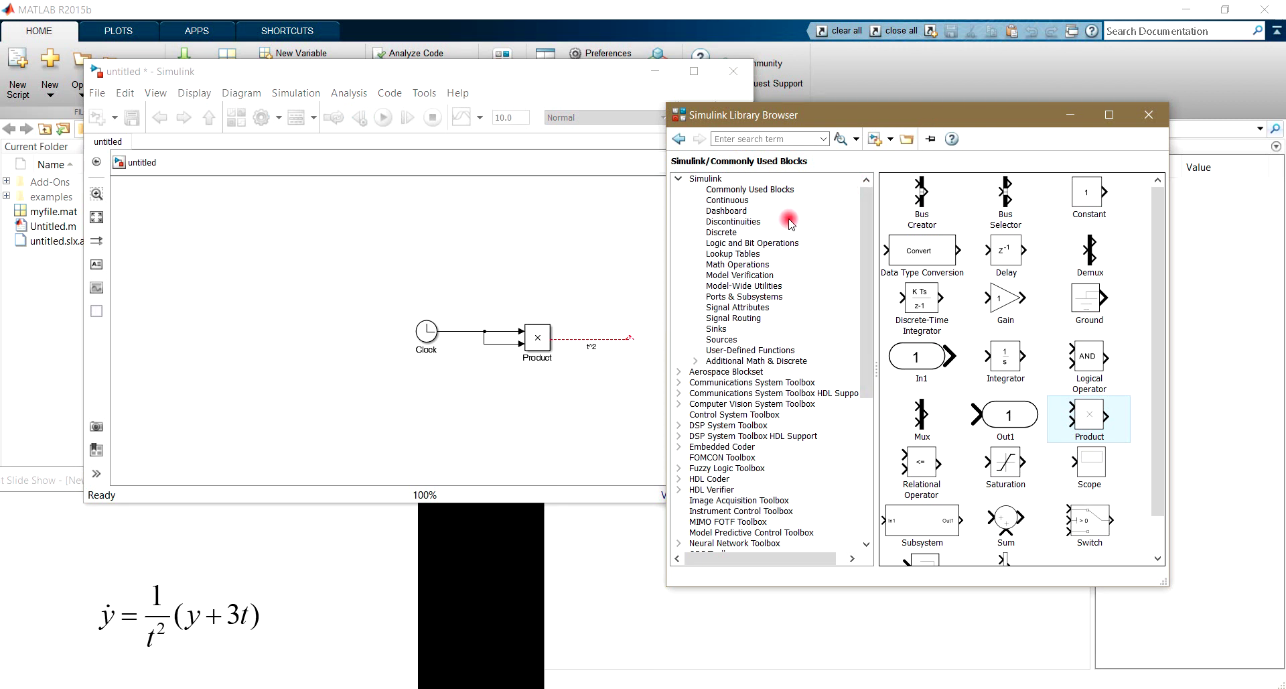
Step: Add a User-Defined Functions Fcn block and drop it onto the end of the t^2 line
click(739, 351)
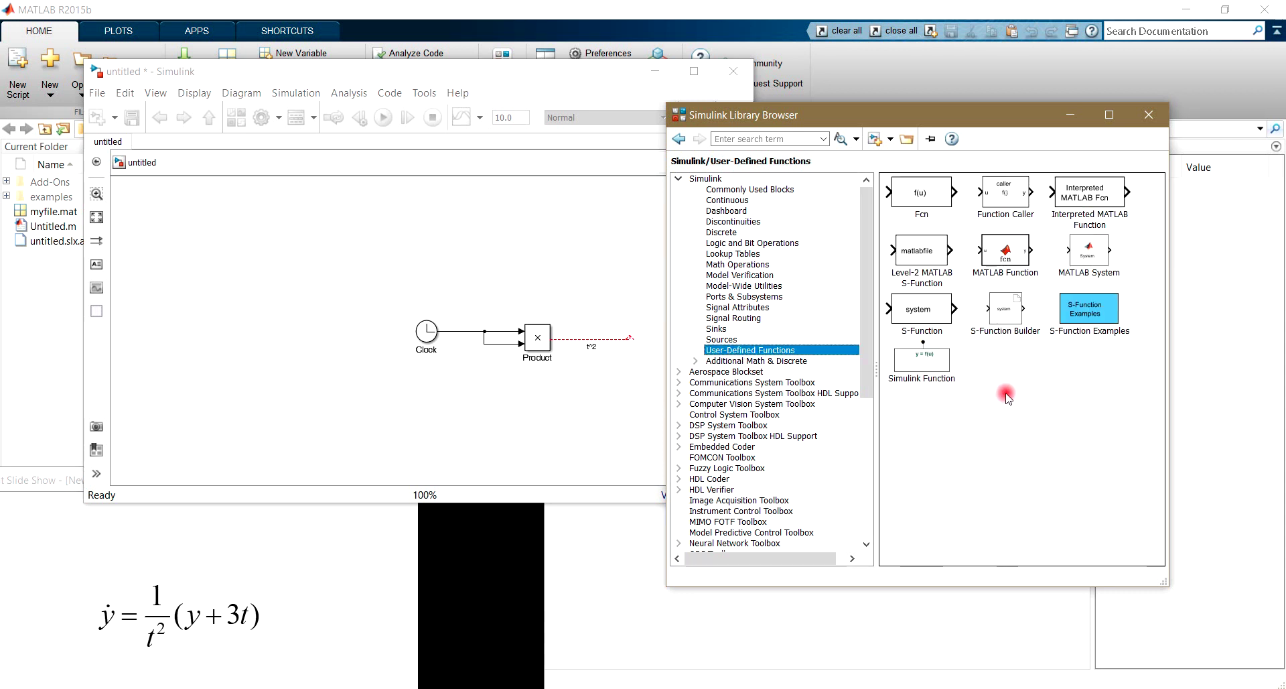
right_click(921, 194)
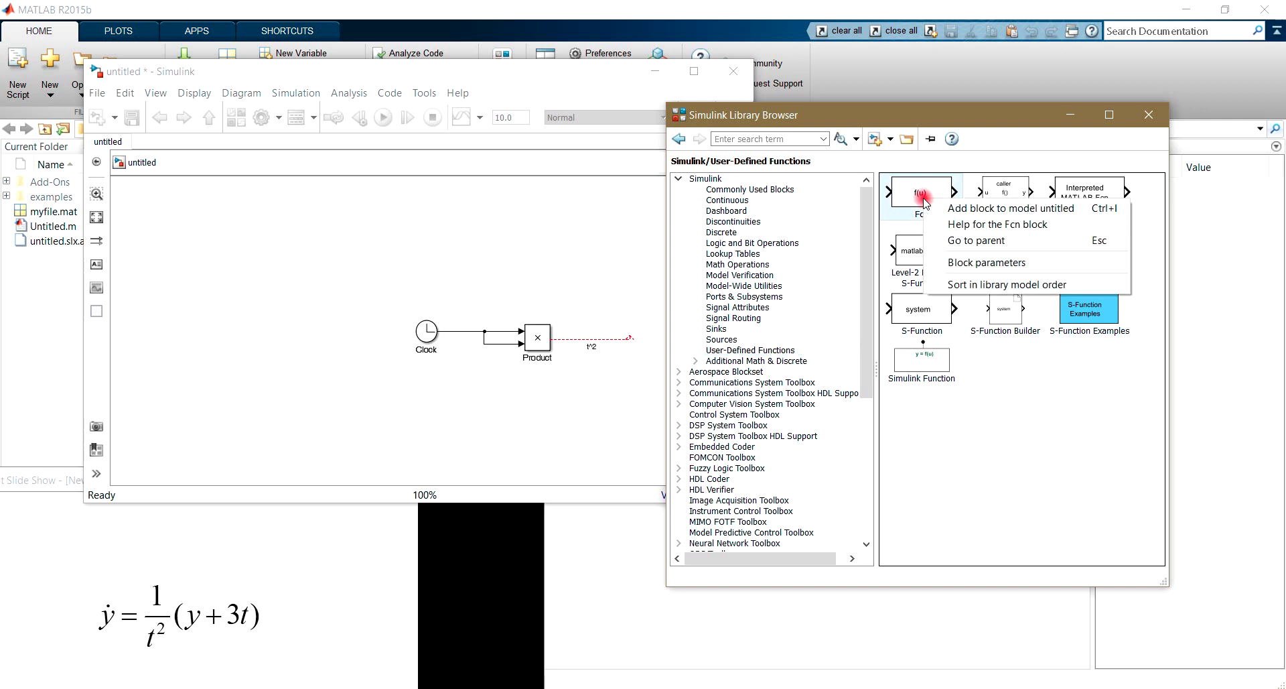
click(921, 196)
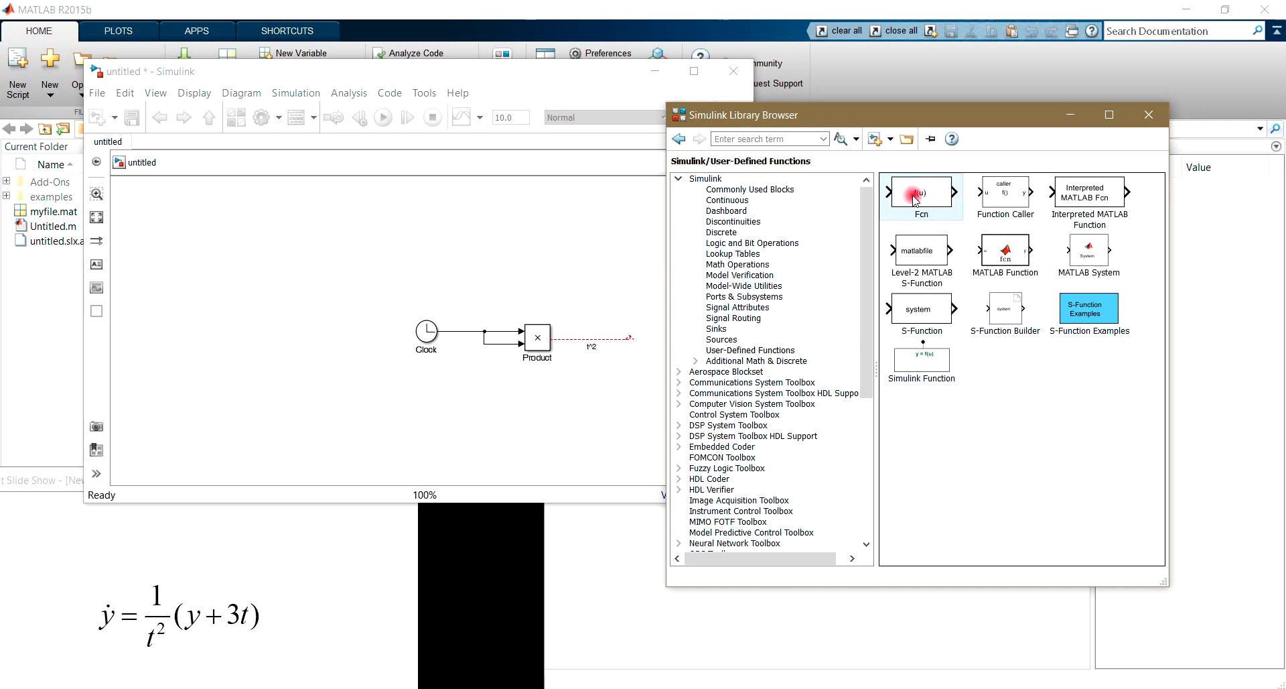
right_click(934, 199)
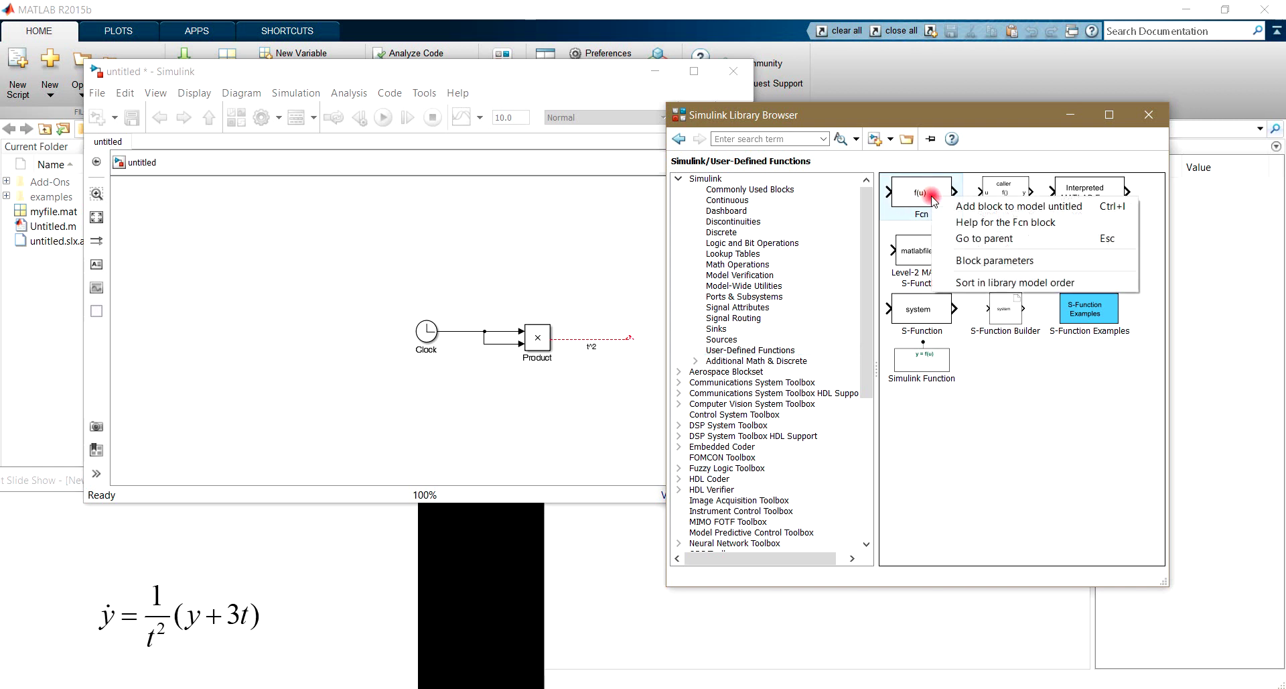
click(966, 207)
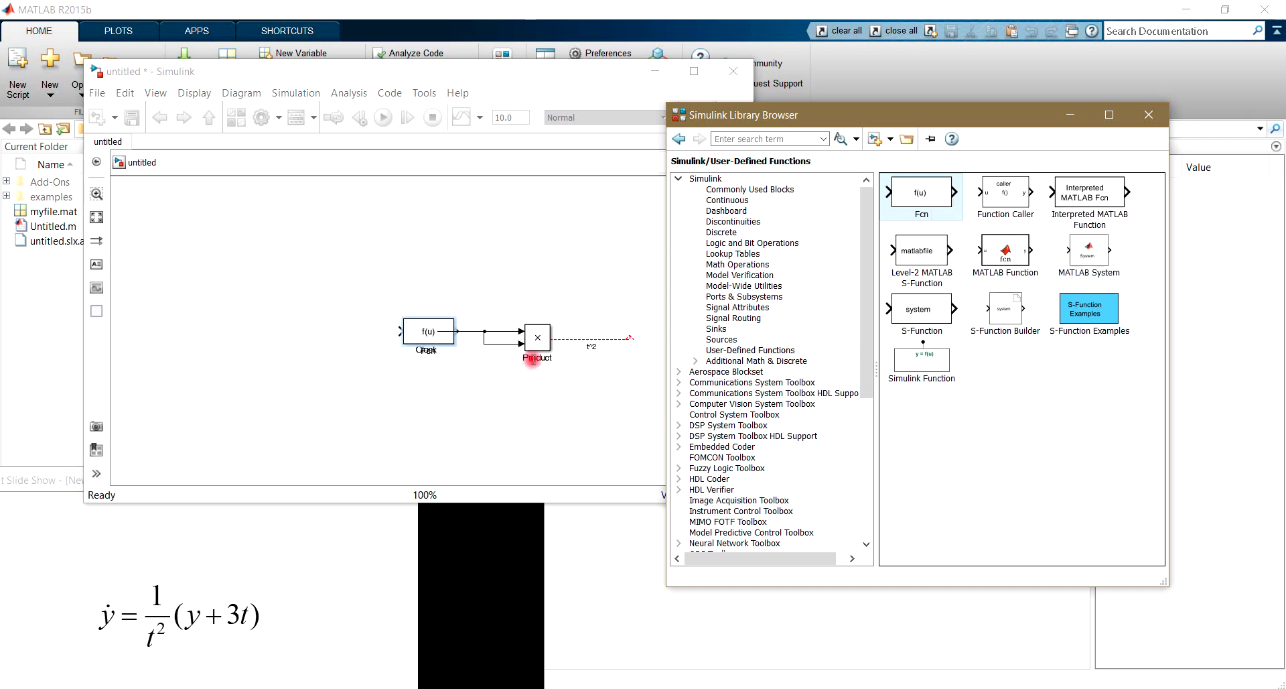
click(614, 275)
mouse_move(428, 333)
mouse_down()
mouse_move(615, 362)
mouse_move(663, 342)
mouse_move(631, 338)
mouse_up()
click(655, 333)
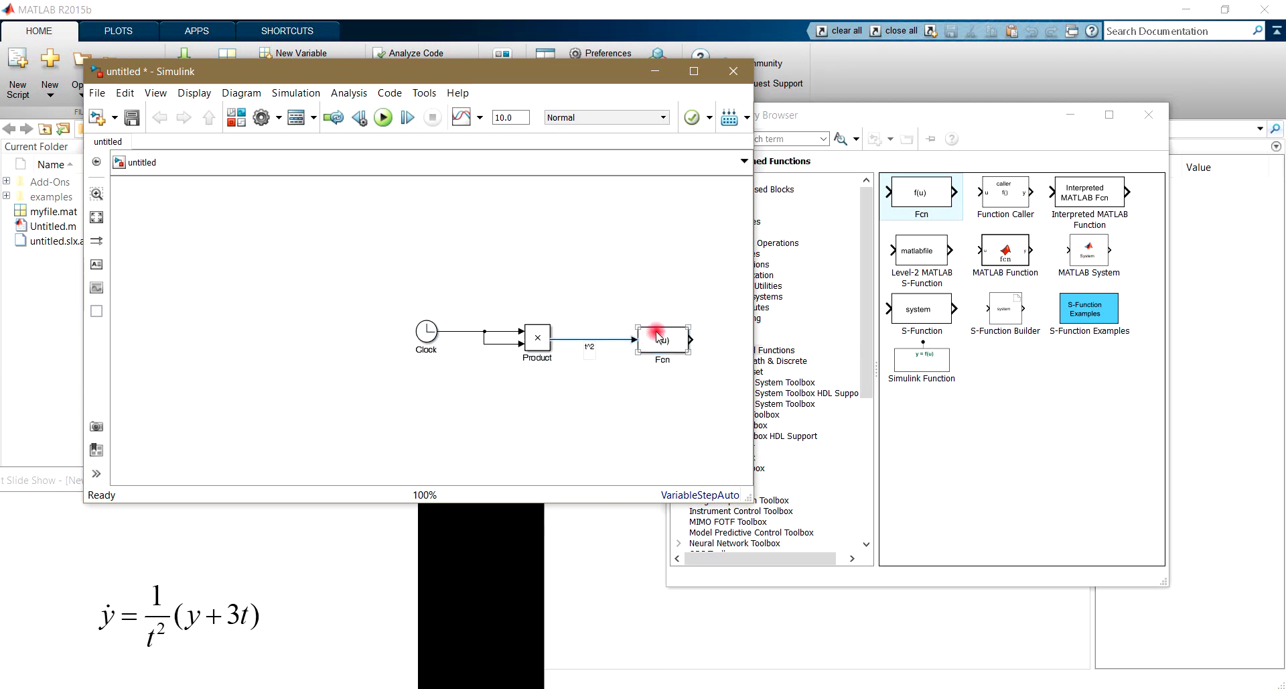
Step: Set the Fcn block's expression to 1/u so it outputs 1/t²
double_click(663, 340)
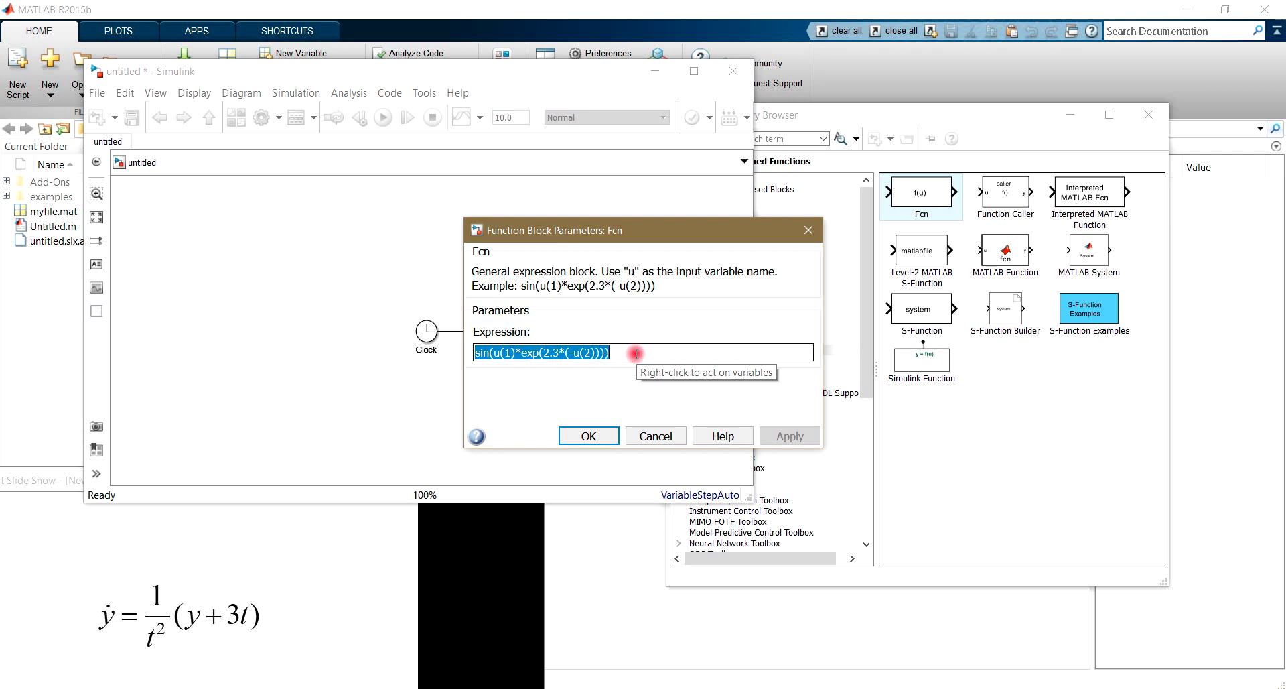
text(1/u)
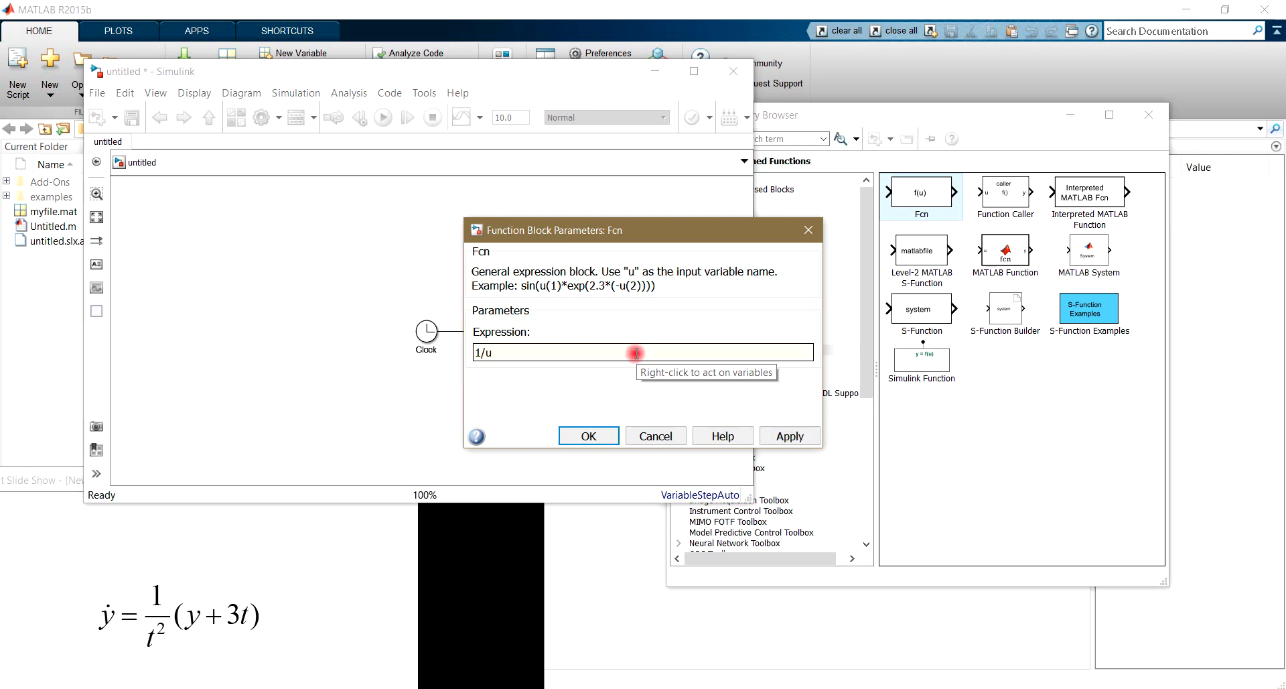
click(590, 436)
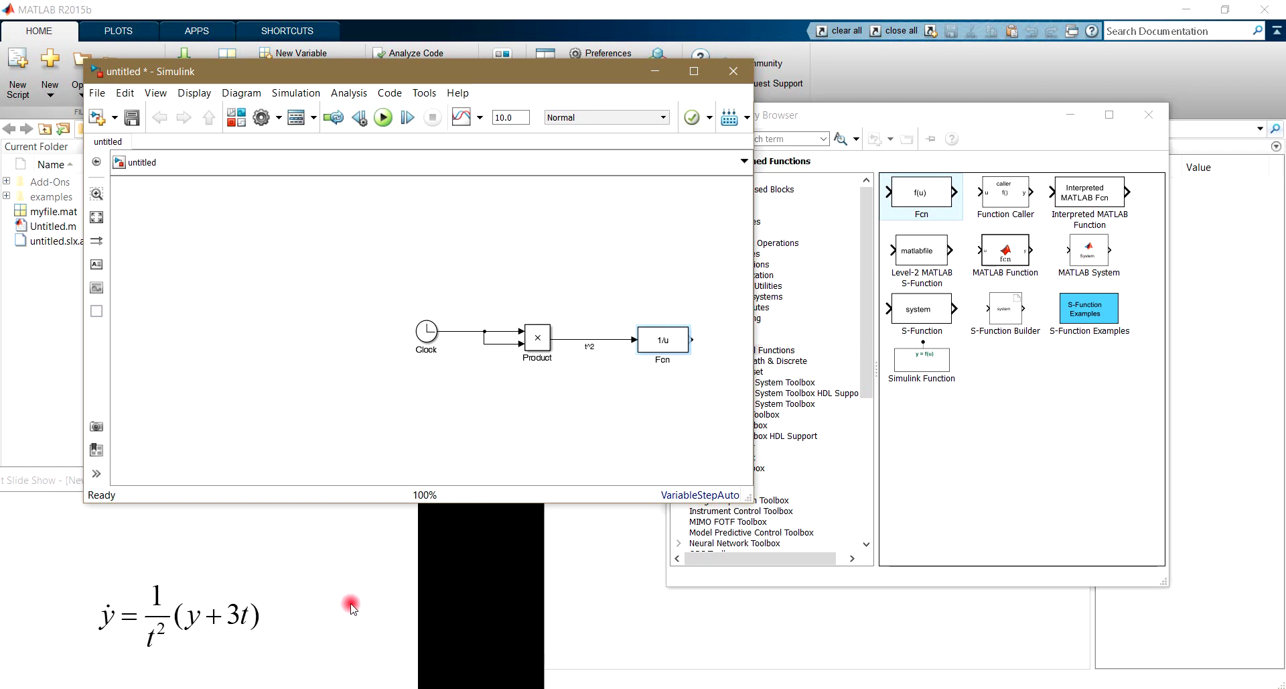
Step: Advance the slide show to the slide with the integral form of the equation
click(355, 583)
click(325, 566)
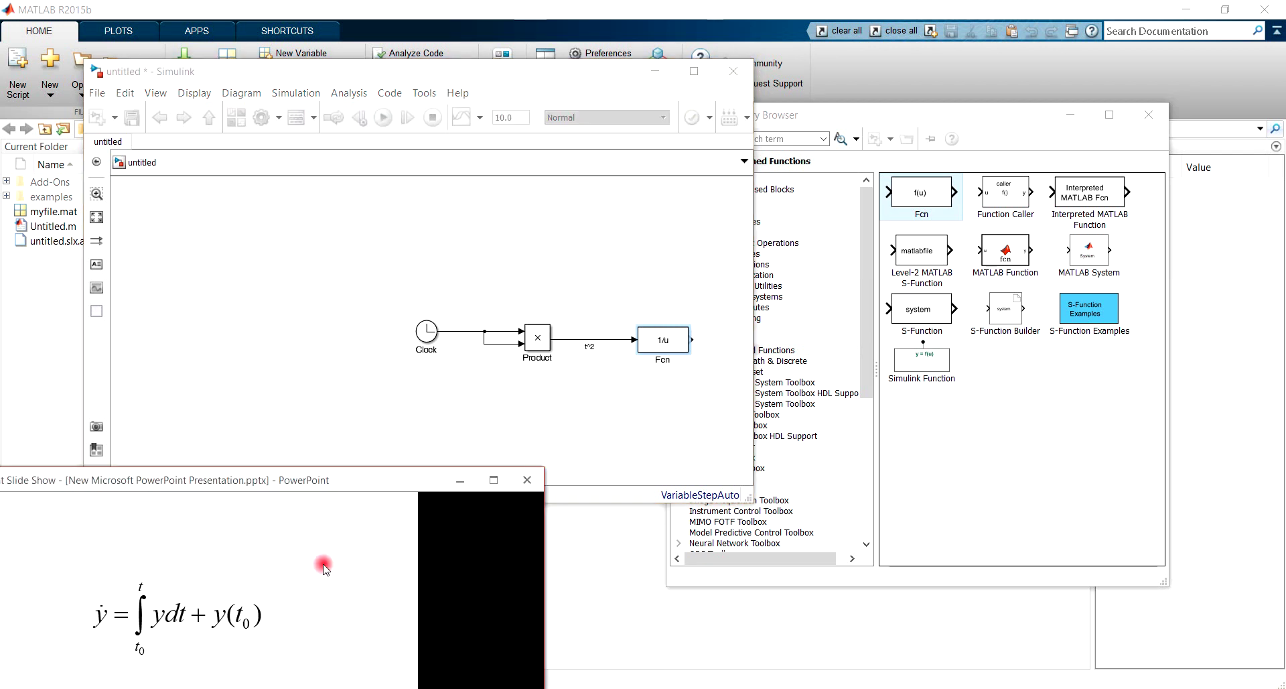
click(324, 566)
click(324, 566)
Step: Shift the Clock, Product and Fcn diagram left to free space after Fcn
click(648, 404)
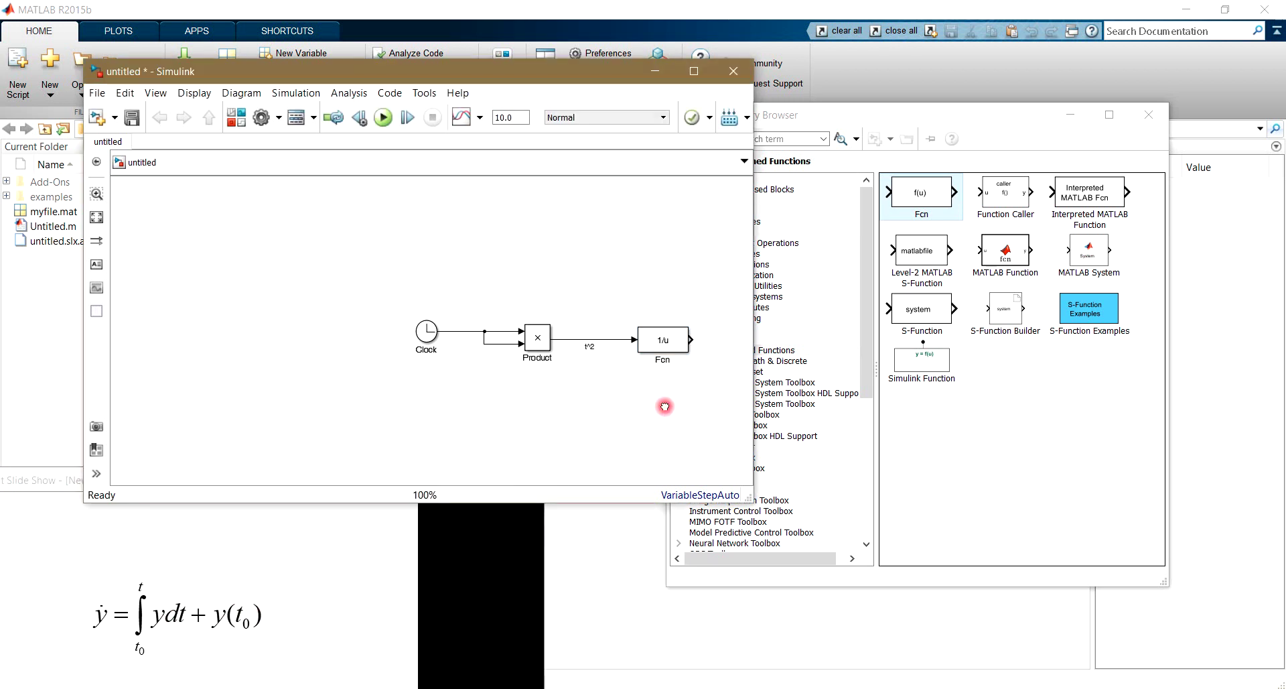
drag(663, 398, 462, 395)
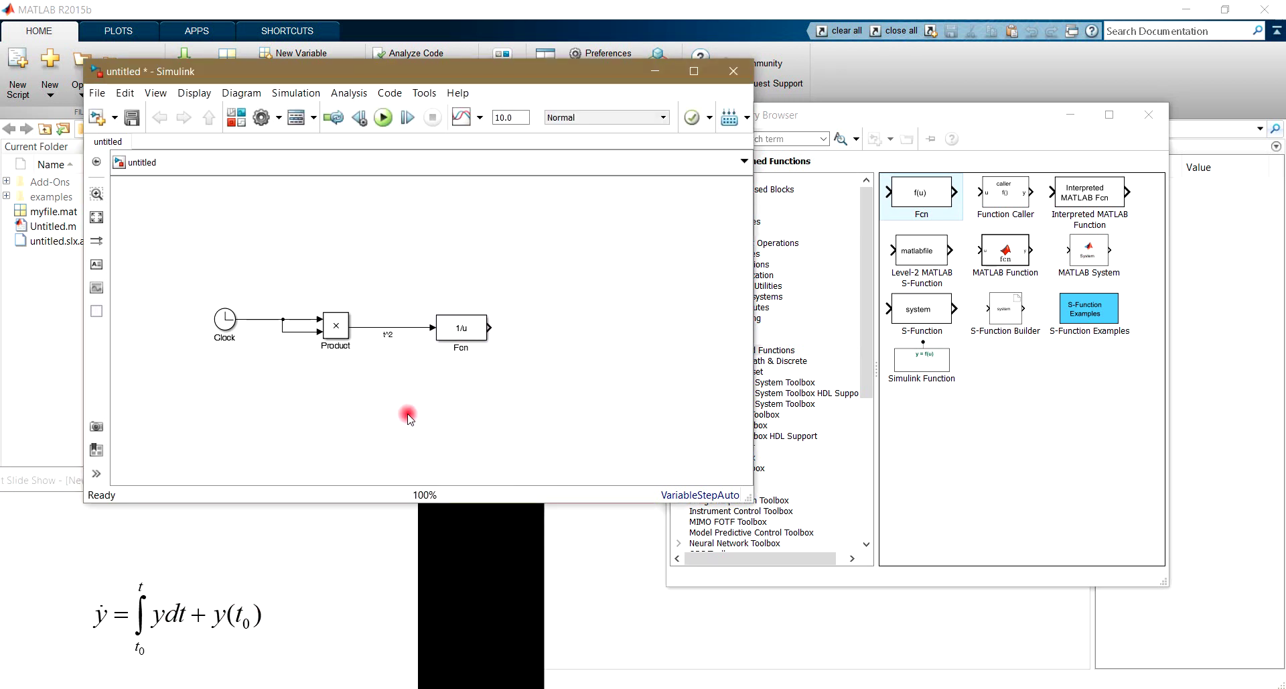
click(337, 327)
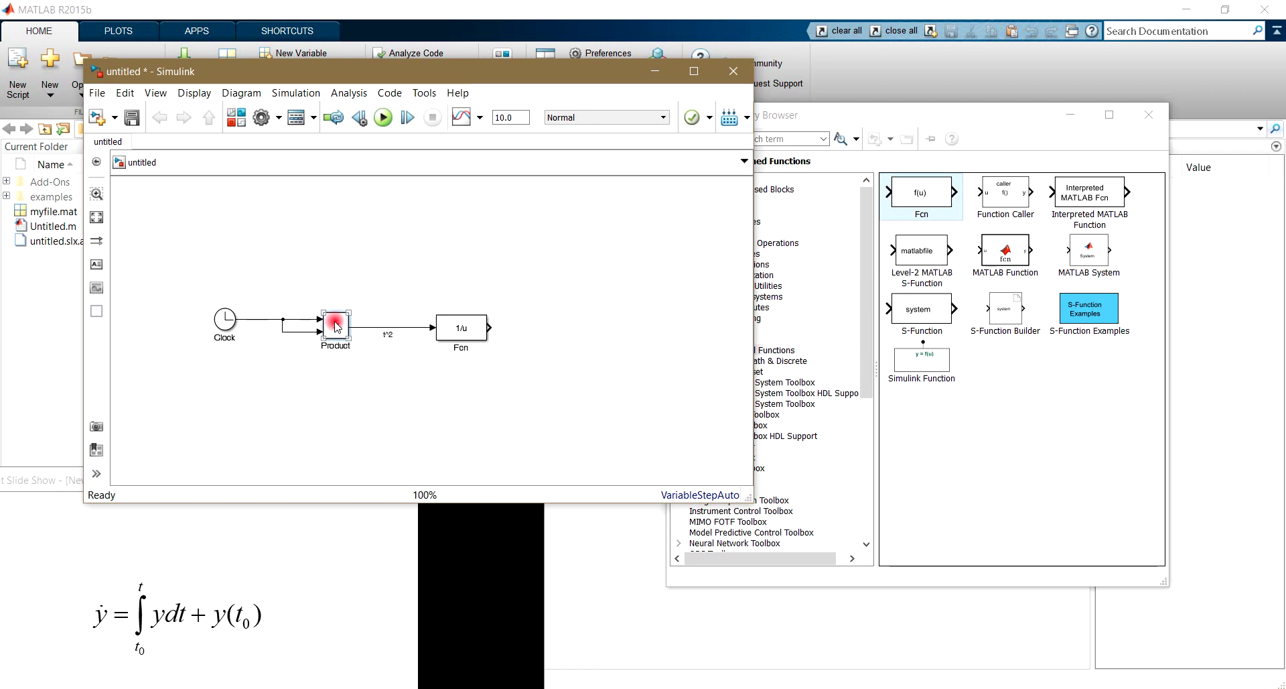
Step: Copy and paste the Product block as Product1, placed to the right of Fcn
right_click(336, 327)
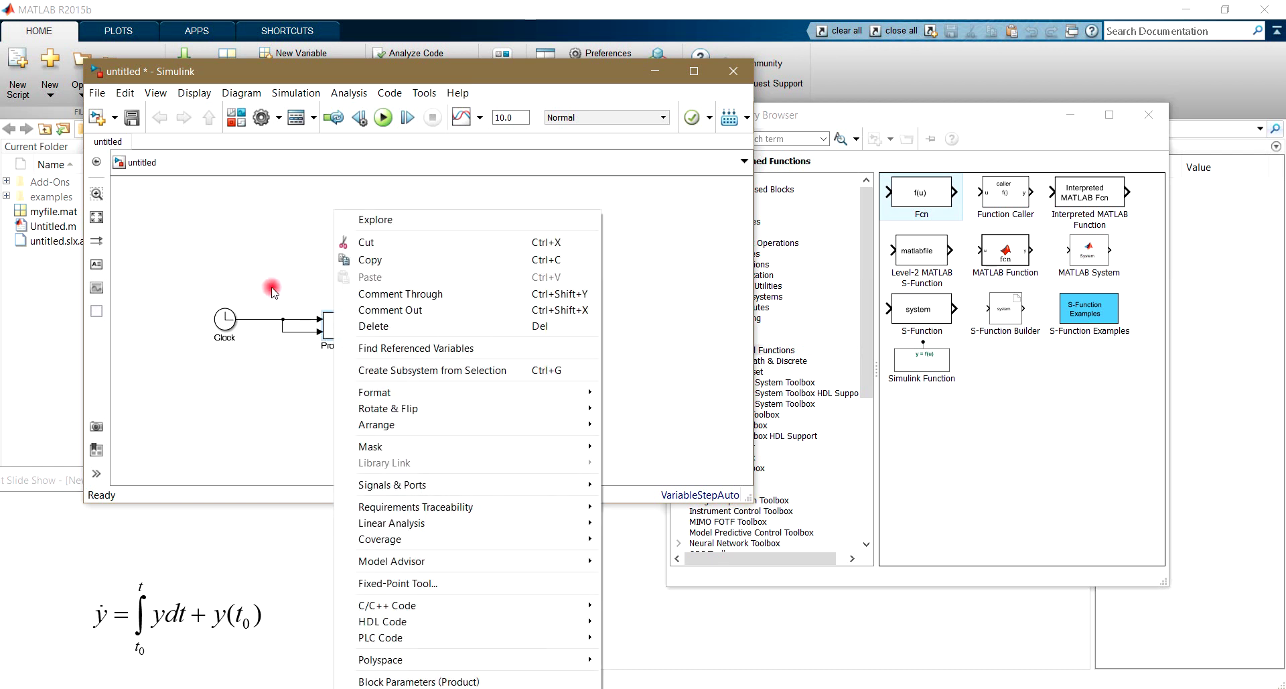
click(410, 262)
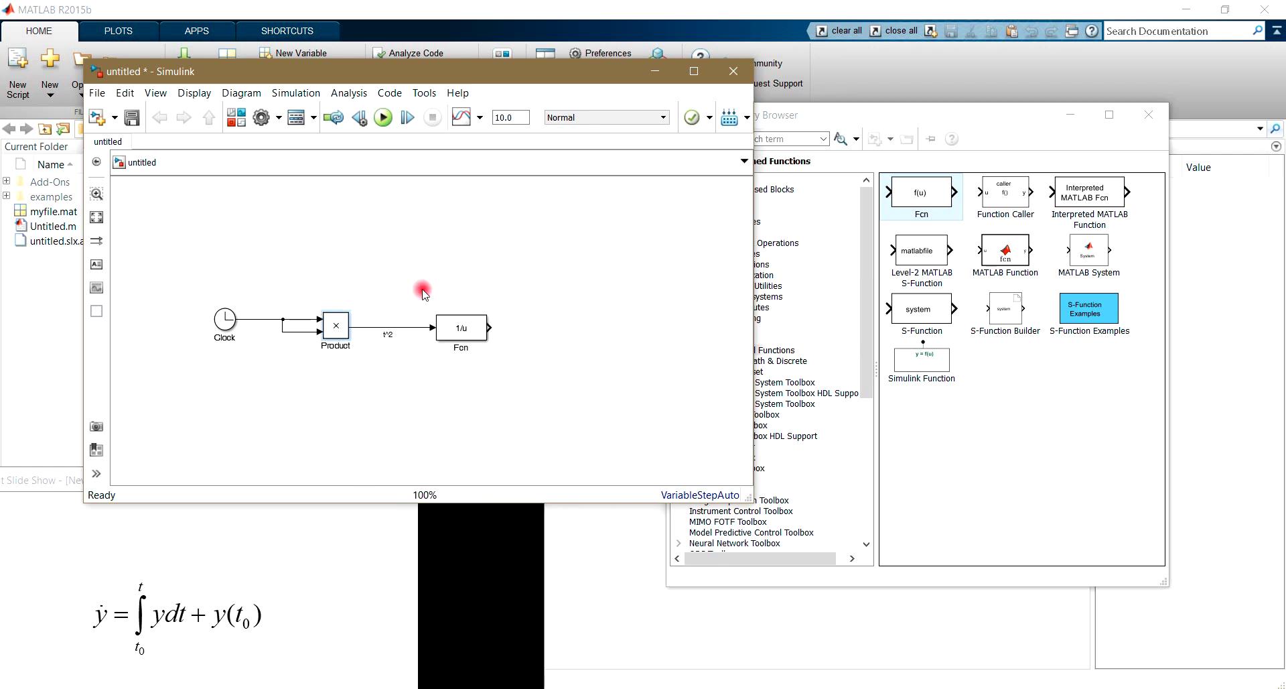
right_click(533, 324)
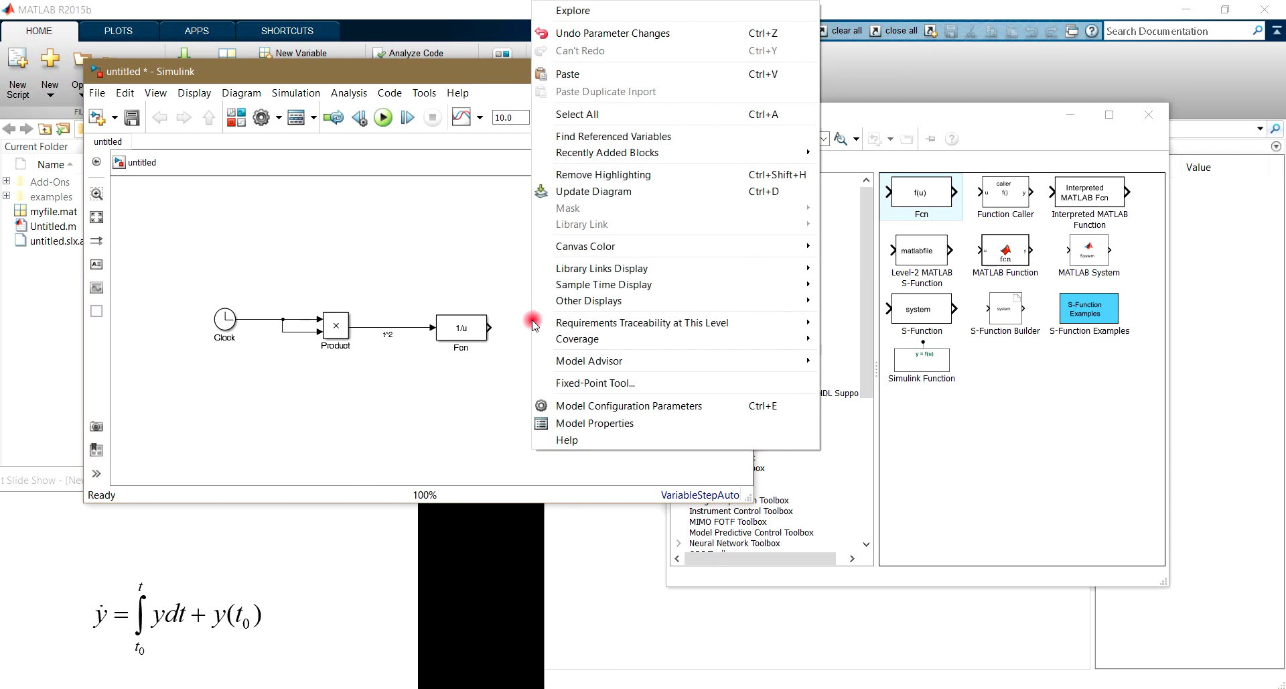
click(607, 74)
drag(551, 336, 590, 327)
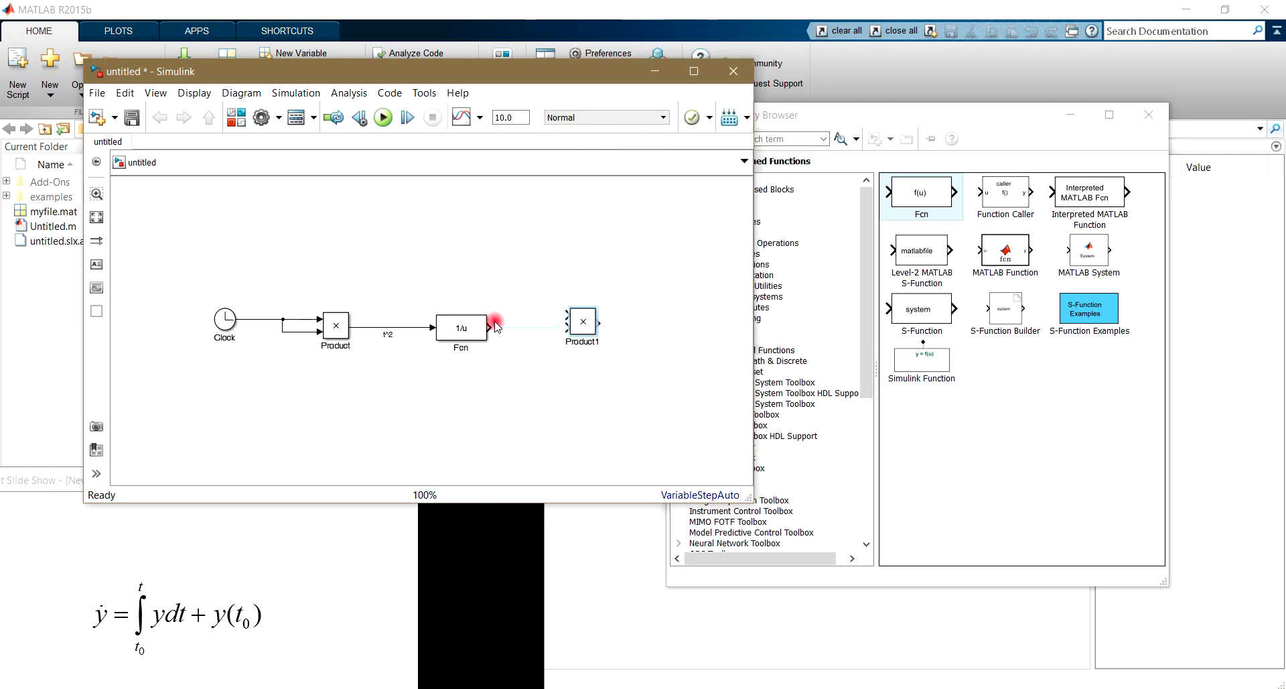
Step: Wire Fcn's 1/u output into Product1's first input
click(516, 329)
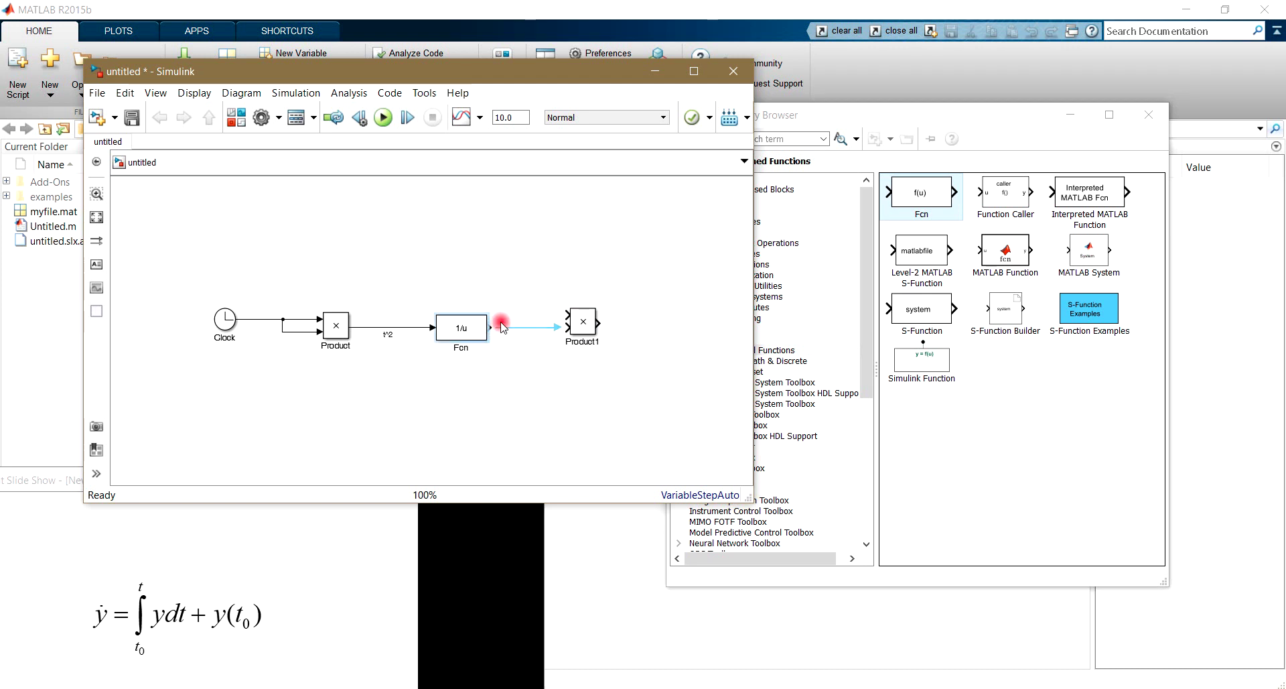
drag(494, 328, 568, 311)
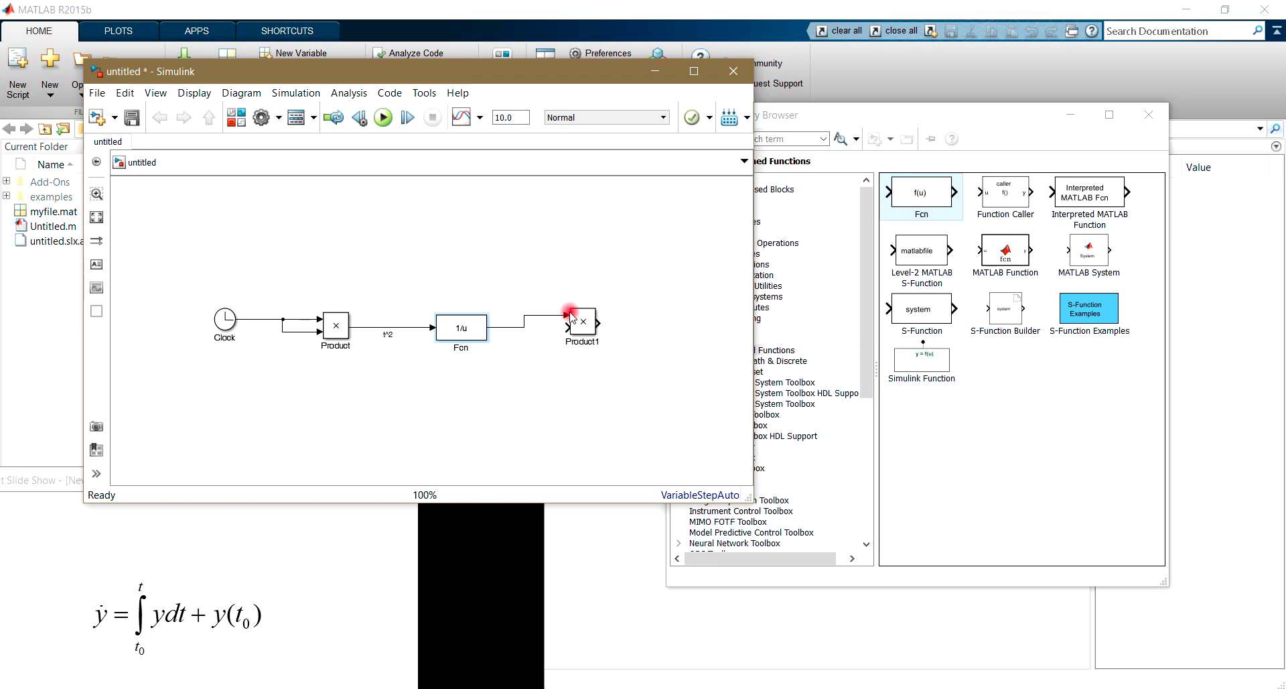
click(875, 124)
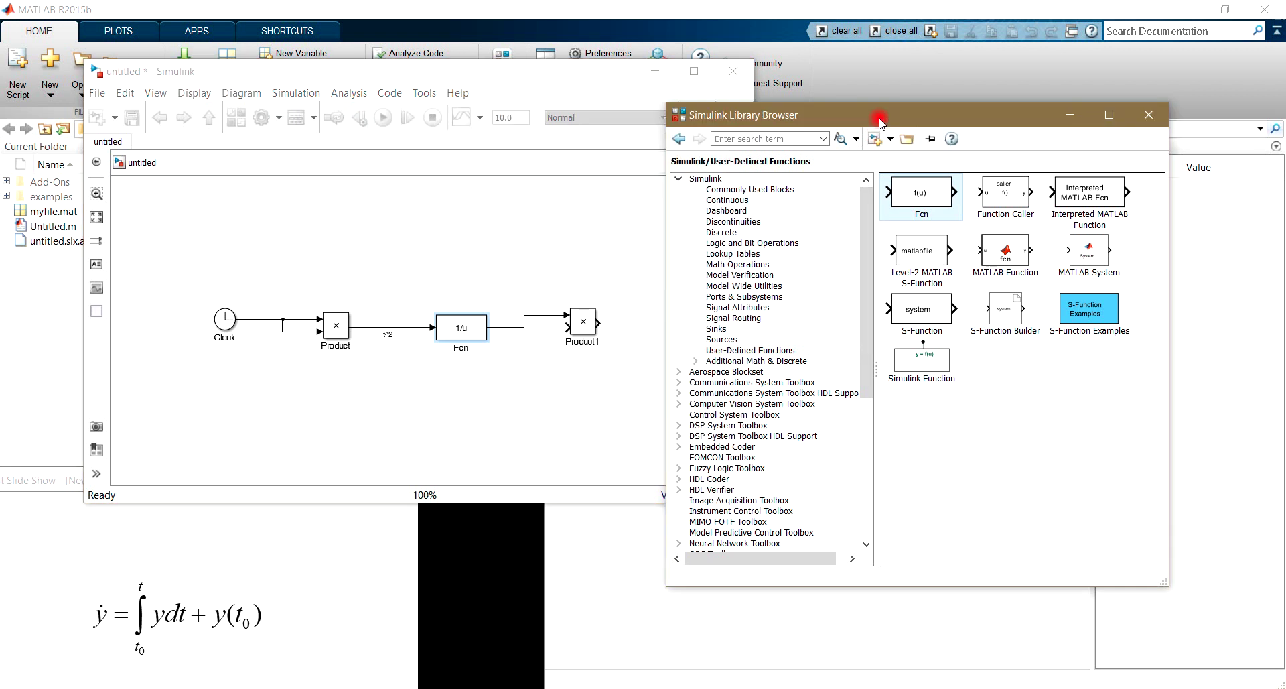
click(772, 191)
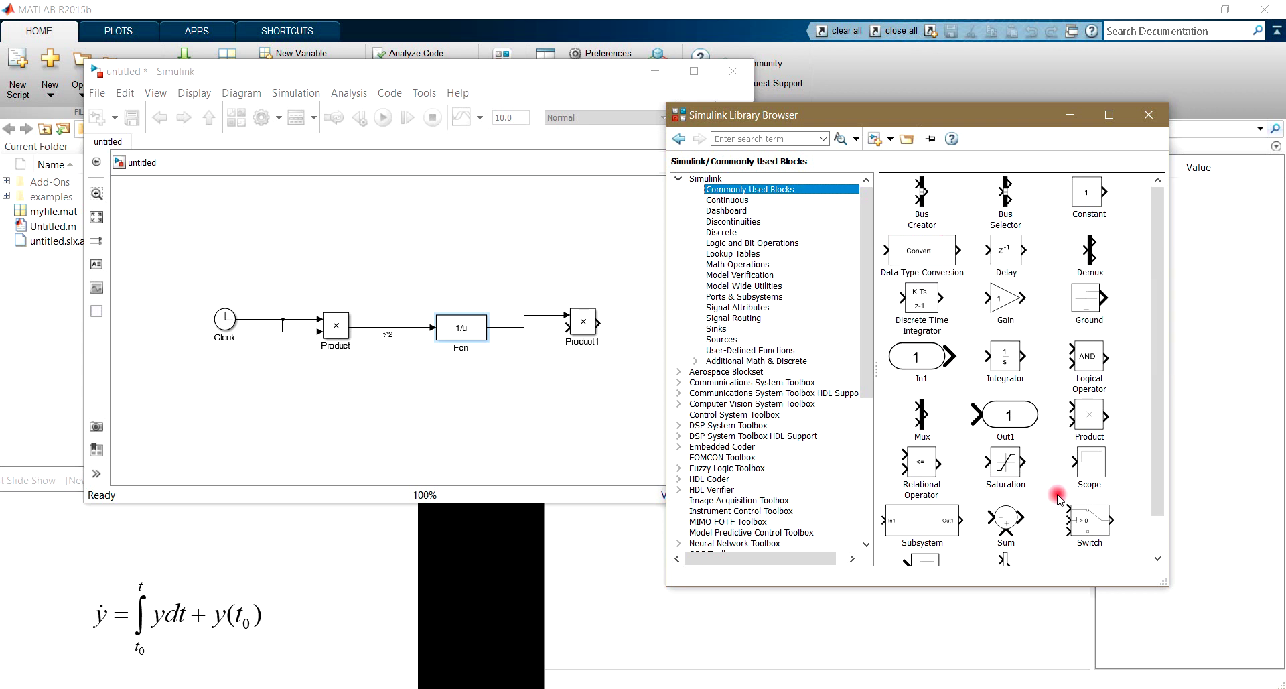
Step: Add an Integrator block right of Product1 and connect Product1's output into it
right_click(1003, 357)
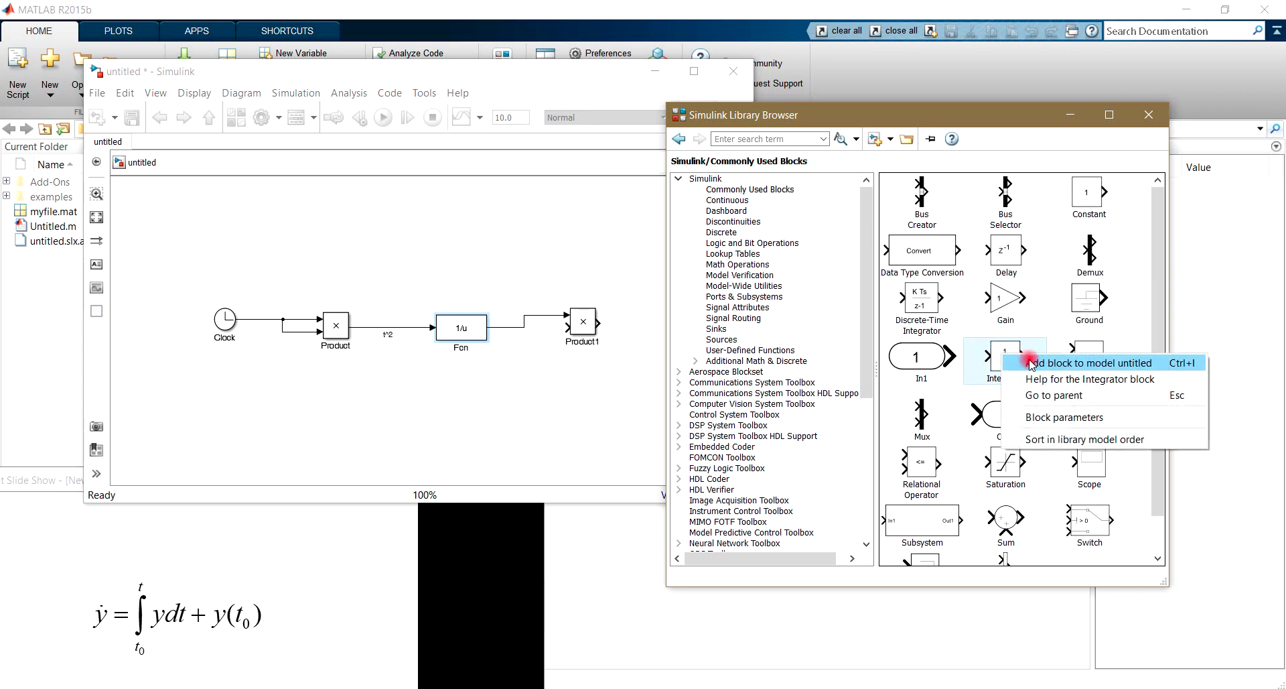
click(1032, 363)
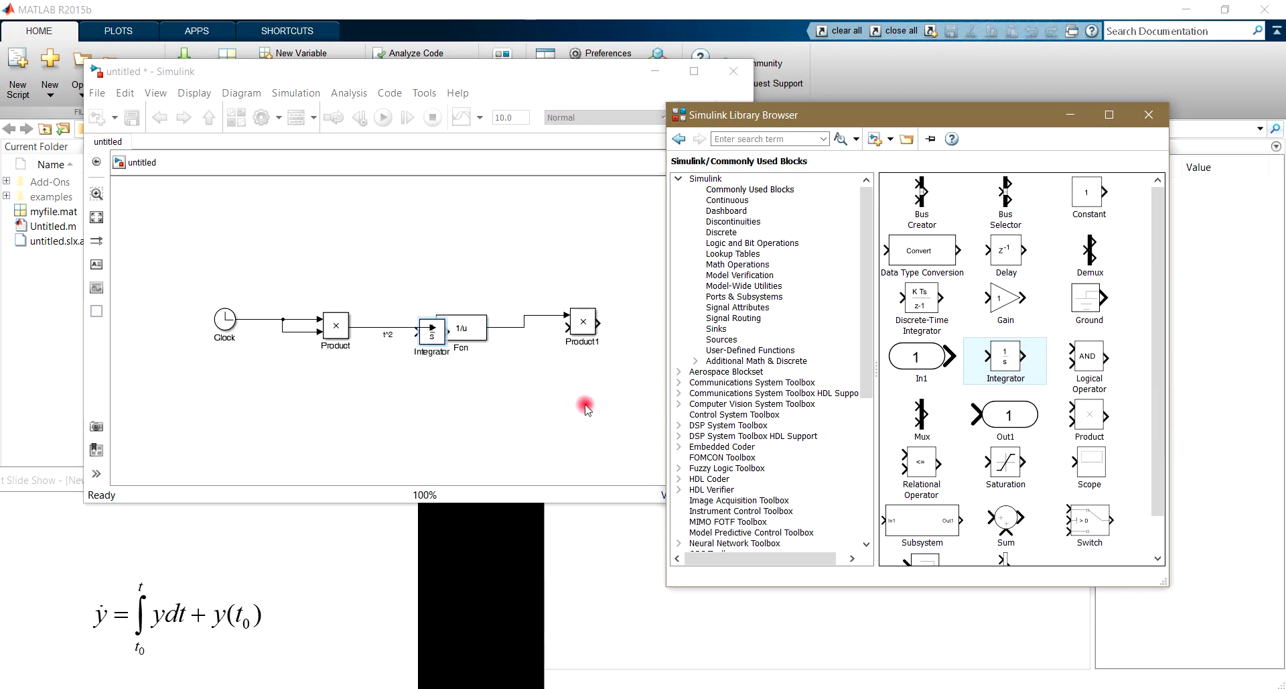
click(445, 374)
drag(433, 333, 718, 320)
click(604, 326)
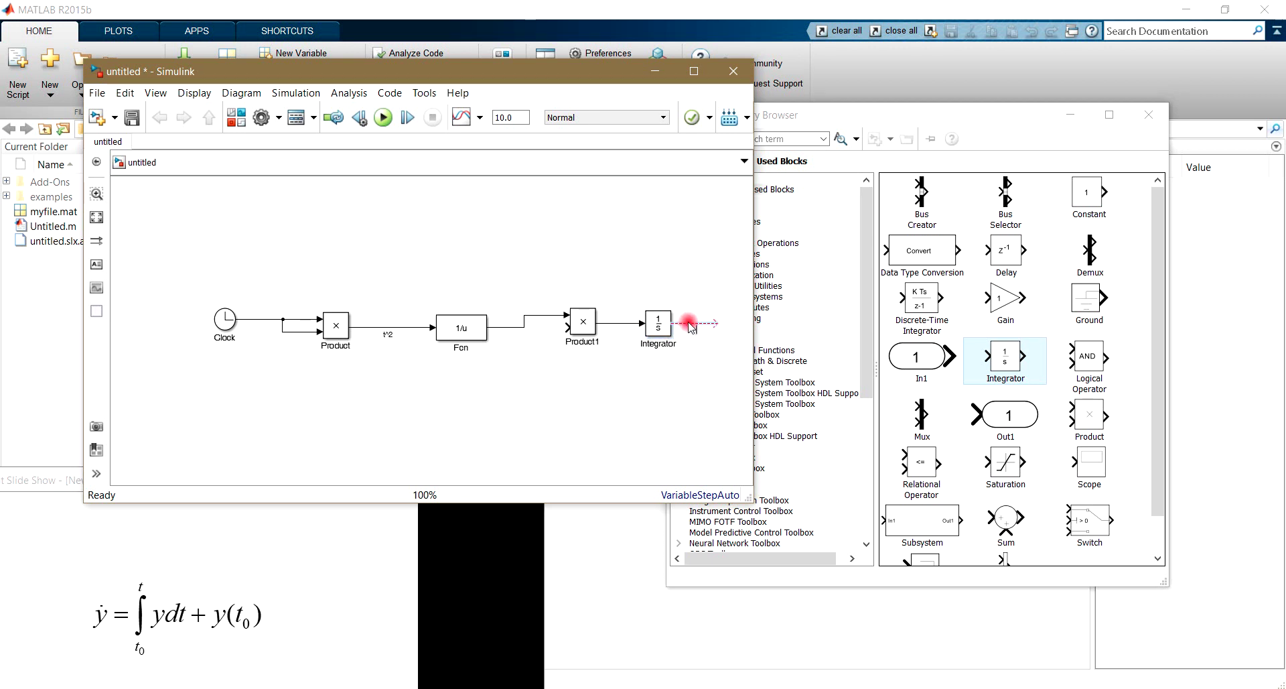
click(700, 397)
Step: Give the Integrator block an initial condition of -2
click(656, 327)
double_click(656, 327)
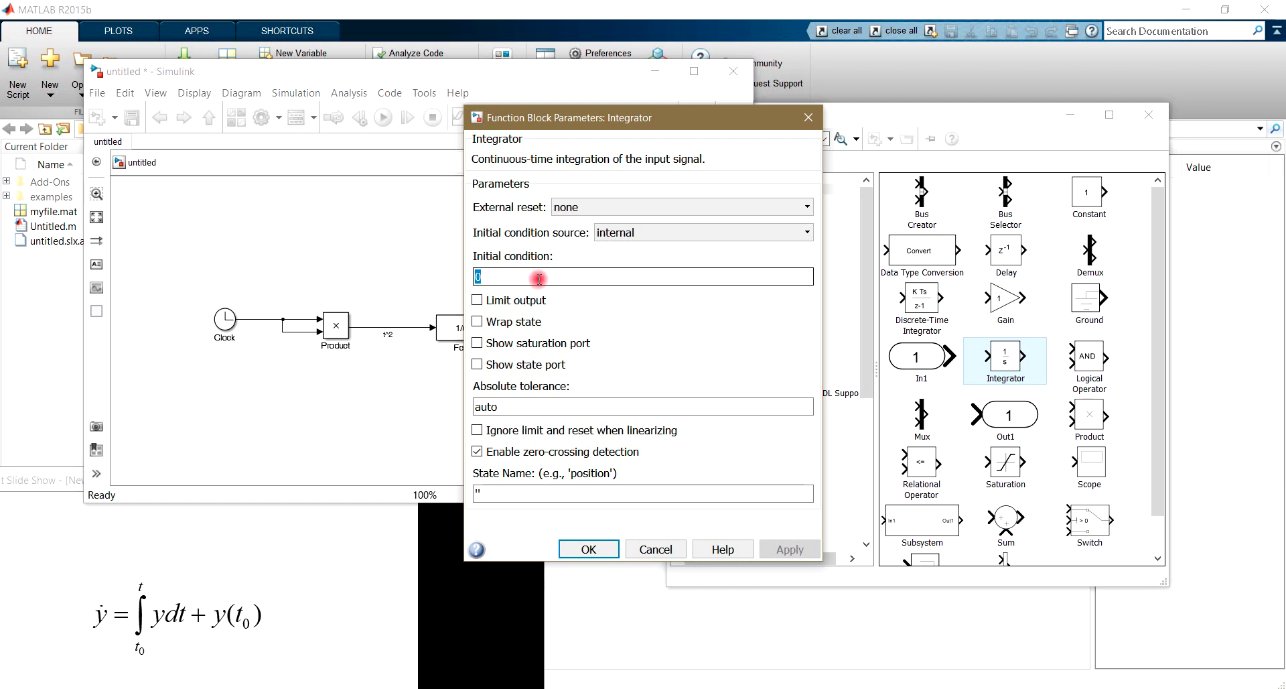
text(-2)
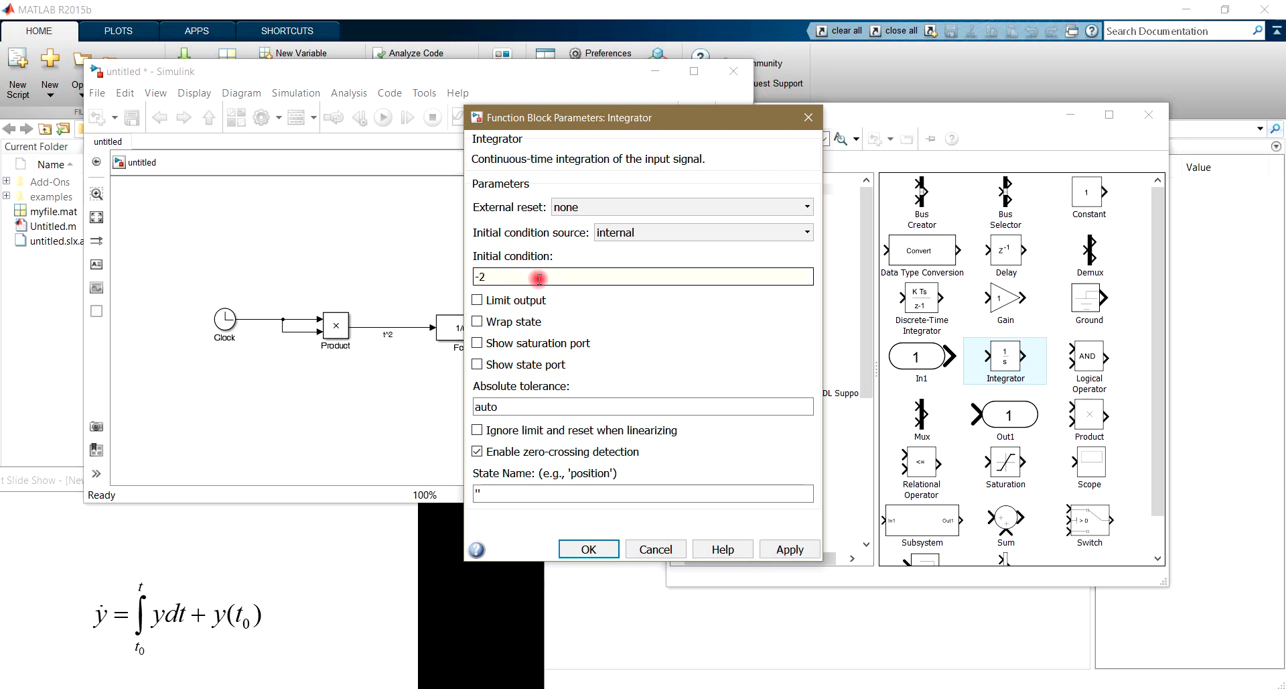
key(Return)
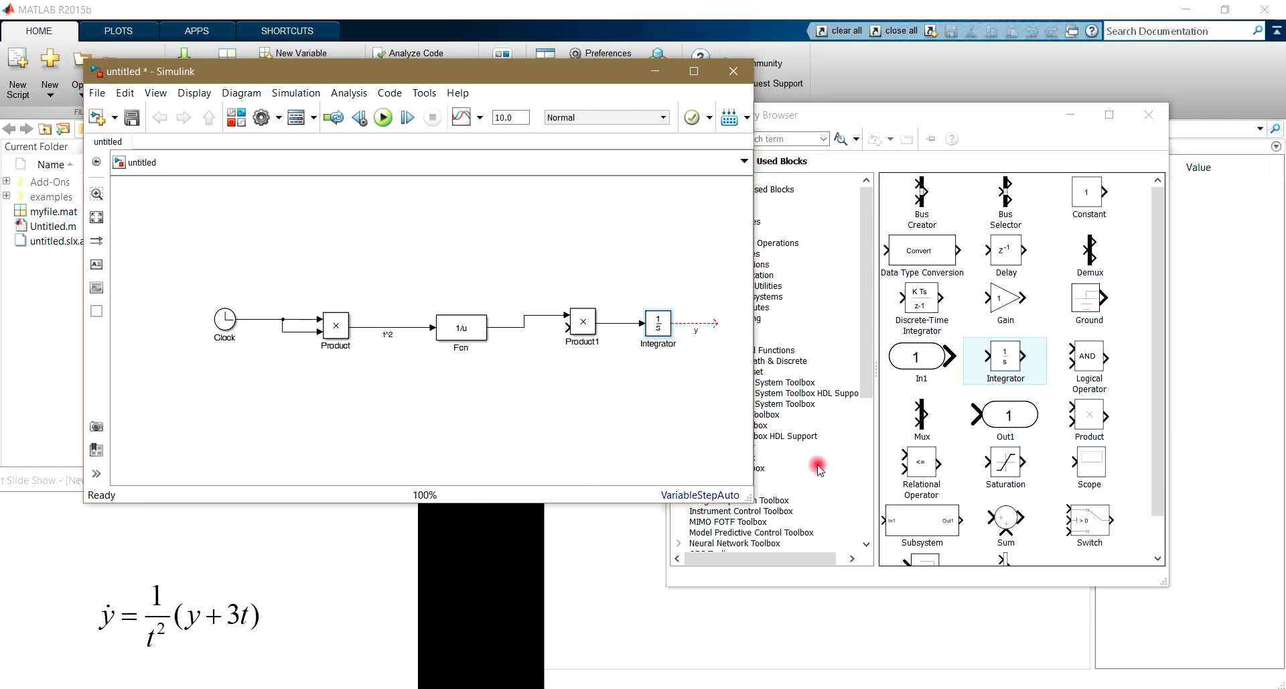
Step: Add a Gain block from Commonly Used Blocks and place it below the Product block
click(898, 116)
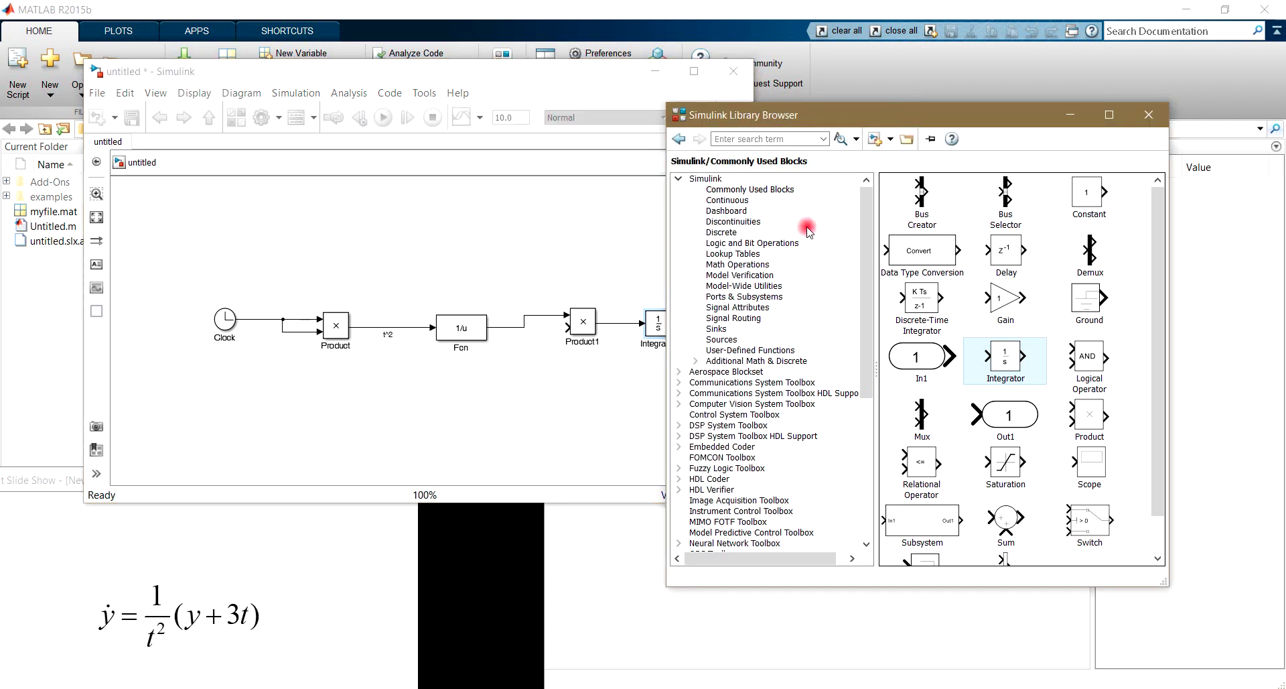
click(776, 191)
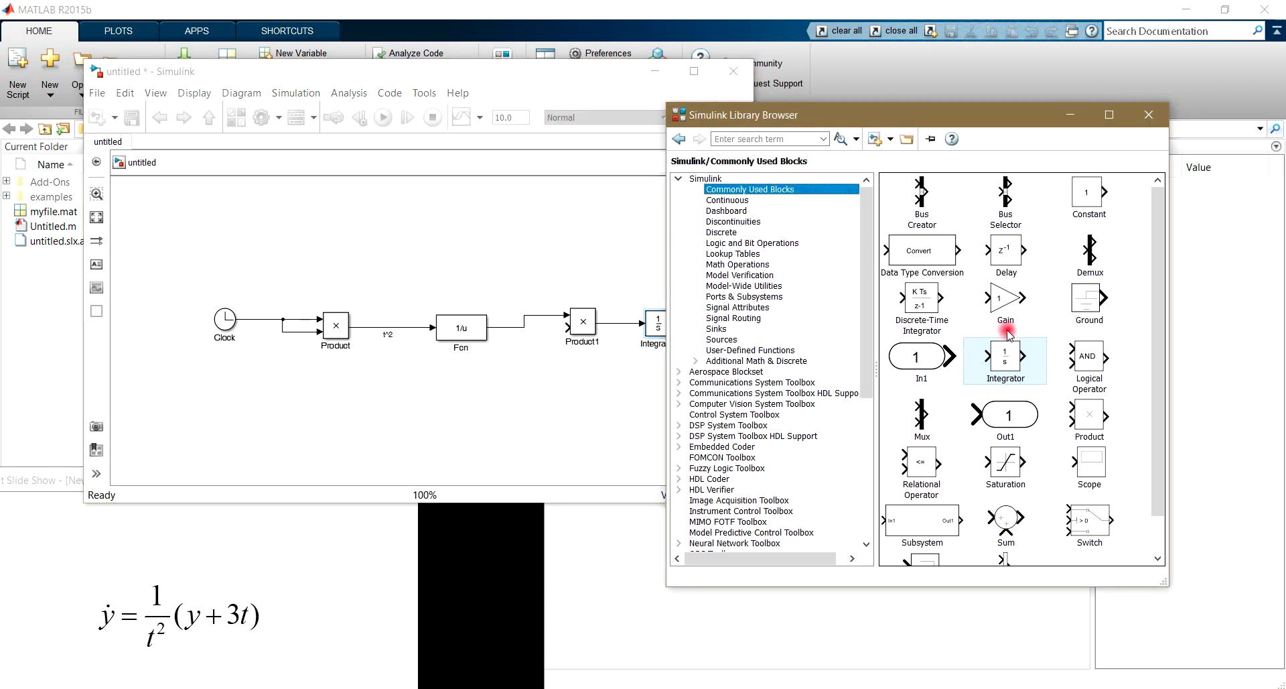
click(1003, 298)
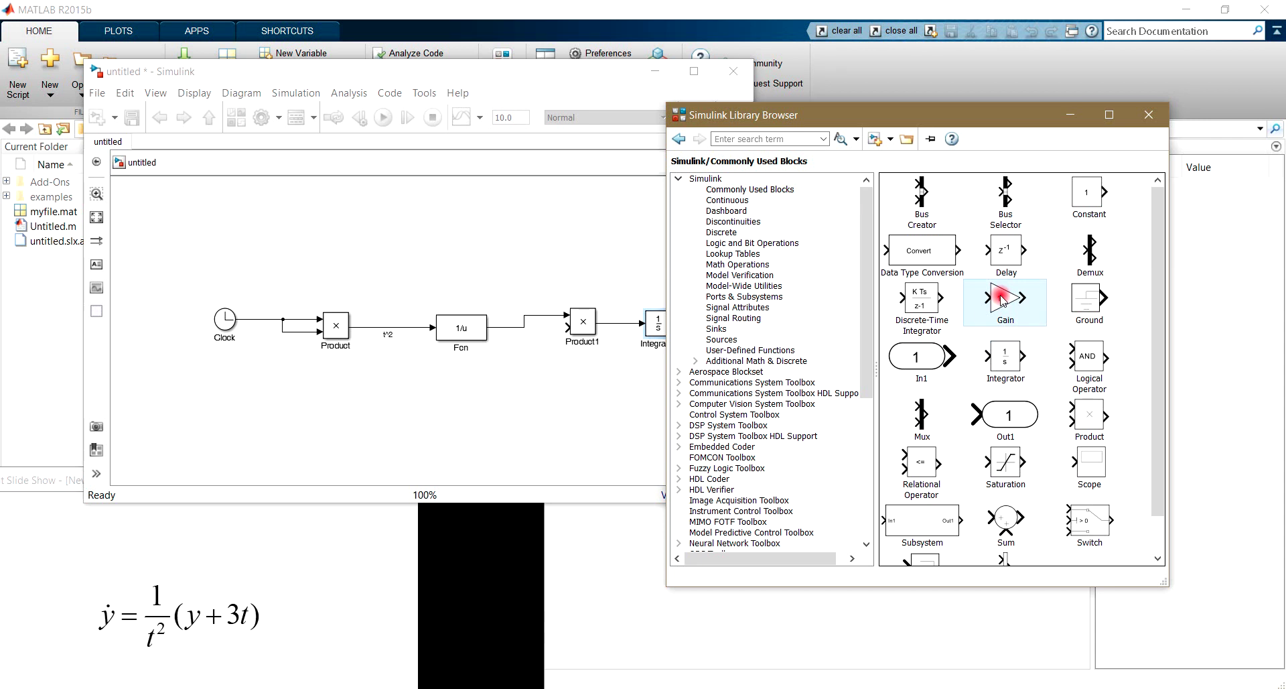
right_click(1003, 299)
click(1011, 298)
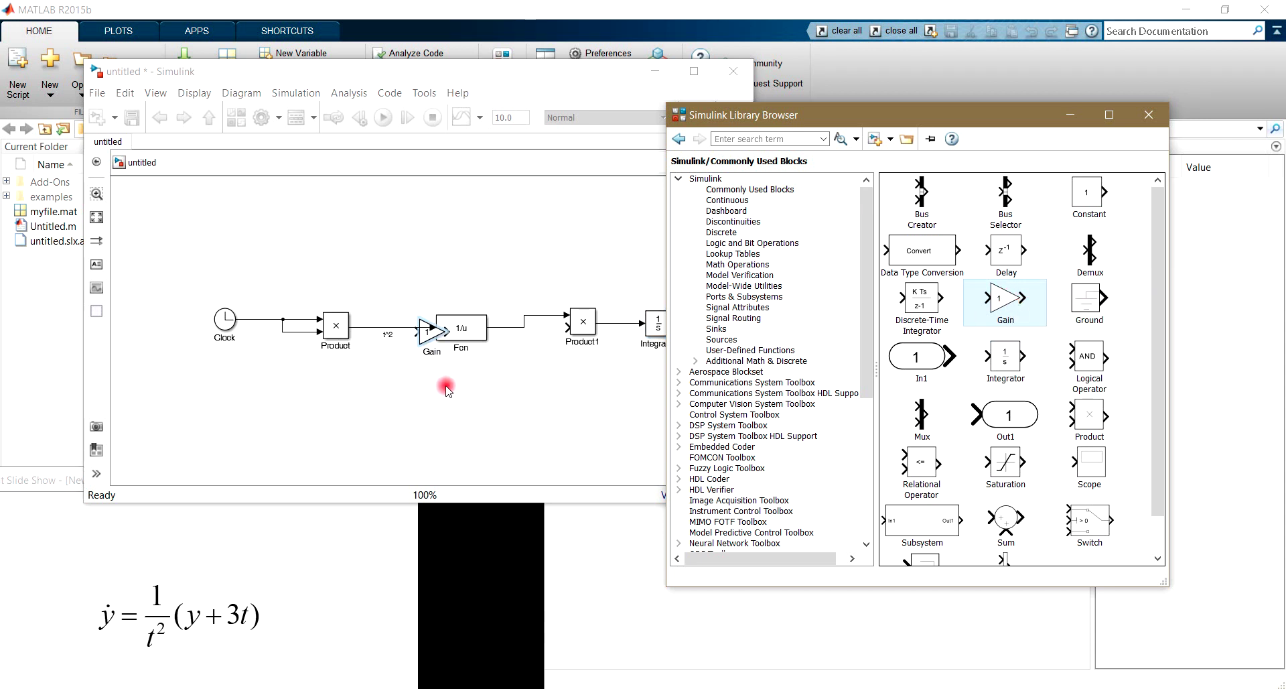
drag(428, 339, 312, 396)
Step: Set the Gain to 3 and feed it a branch of the Clock signal
double_click(314, 394)
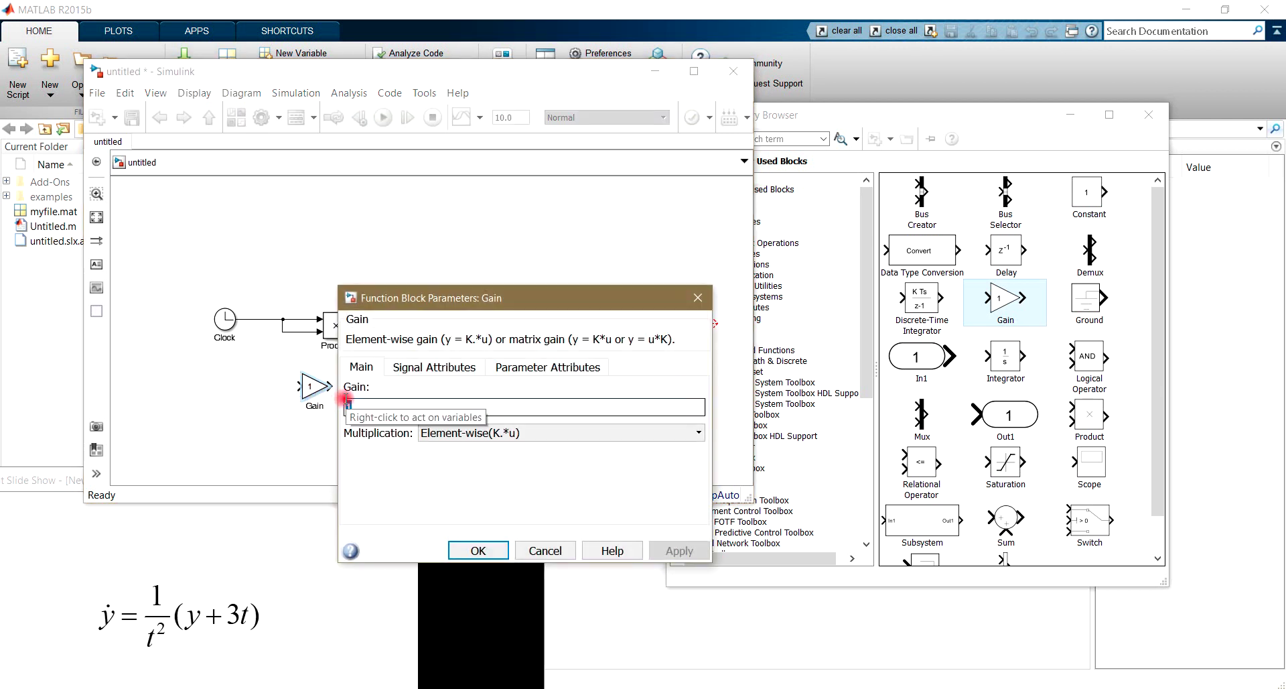
text(3)
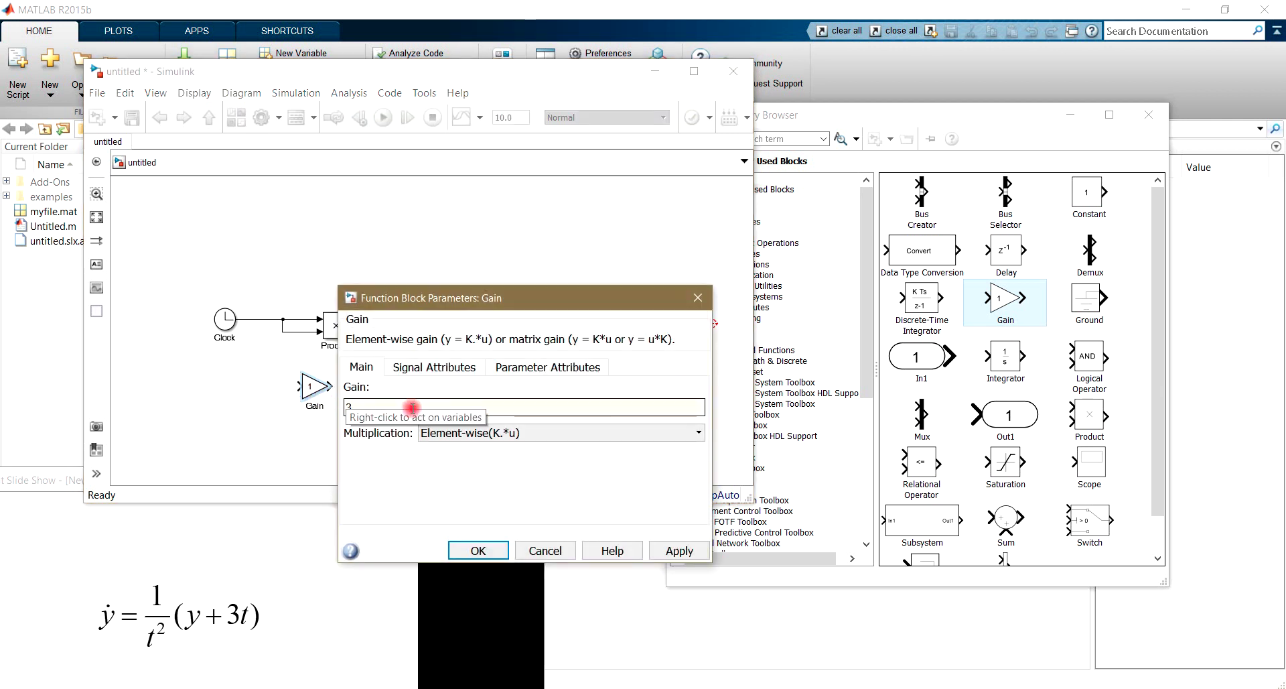
key(Return)
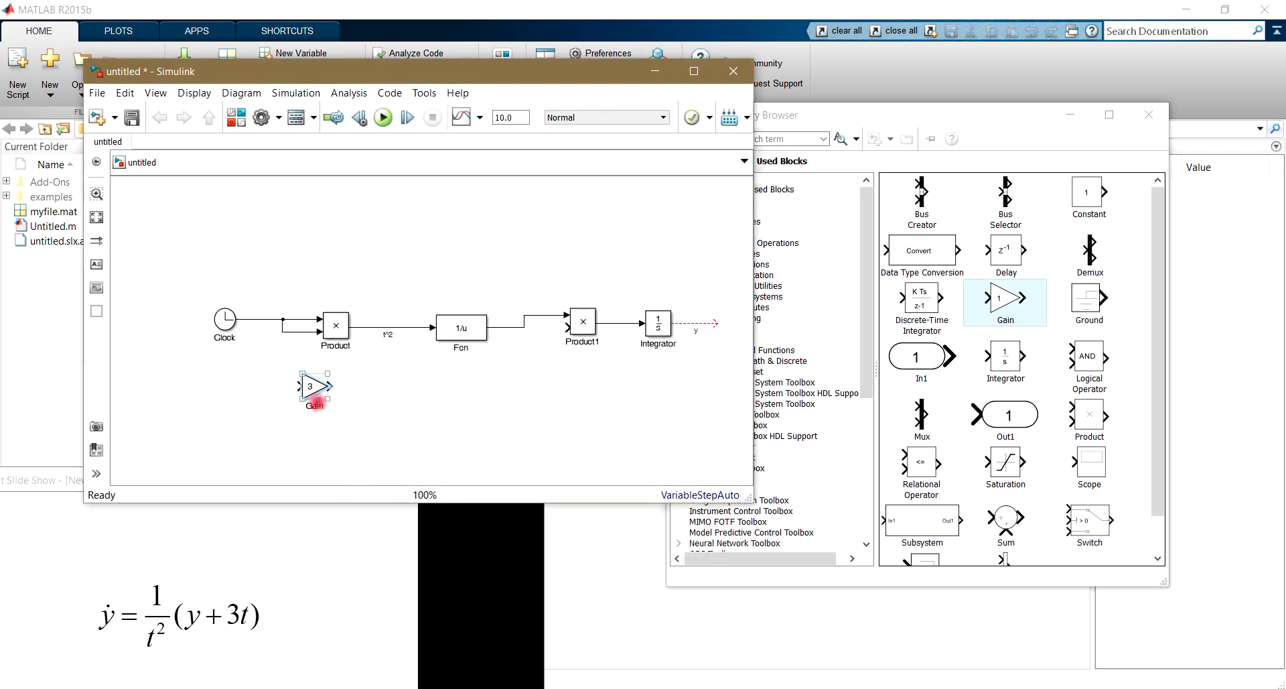
drag(300, 386, 264, 322)
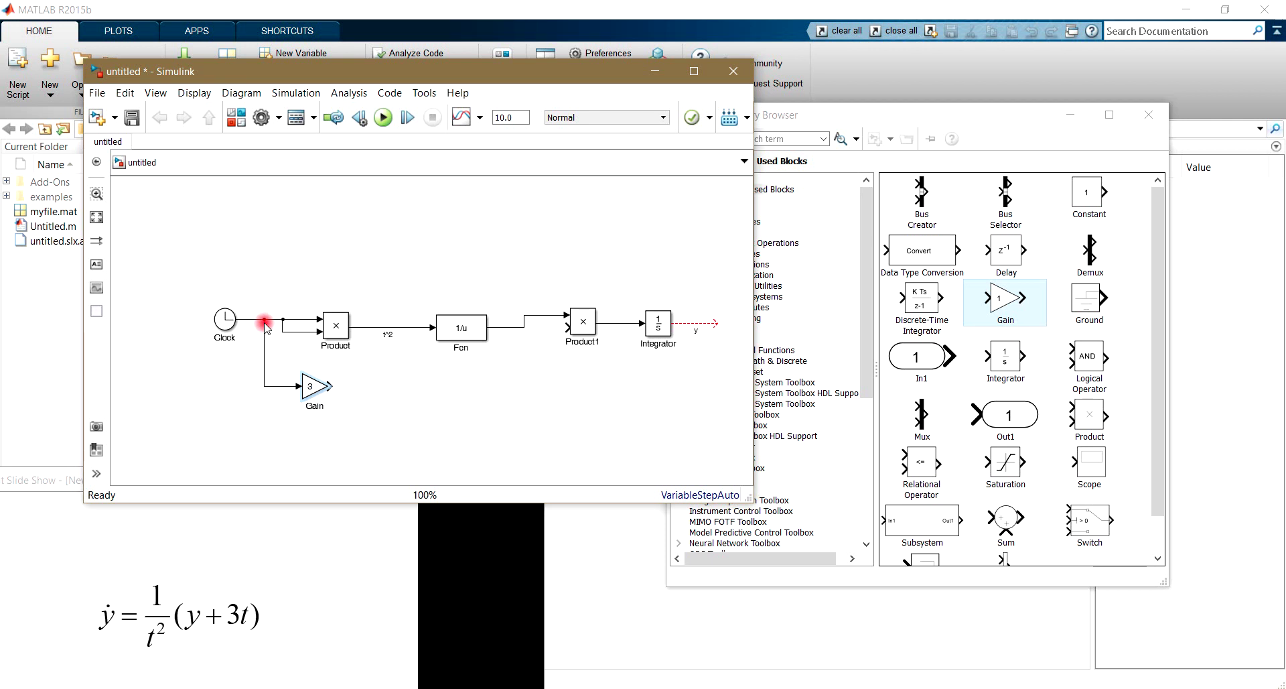
Step: Add a Sum block from the library and place it right of the Gain
click(1036, 435)
click(1005, 516)
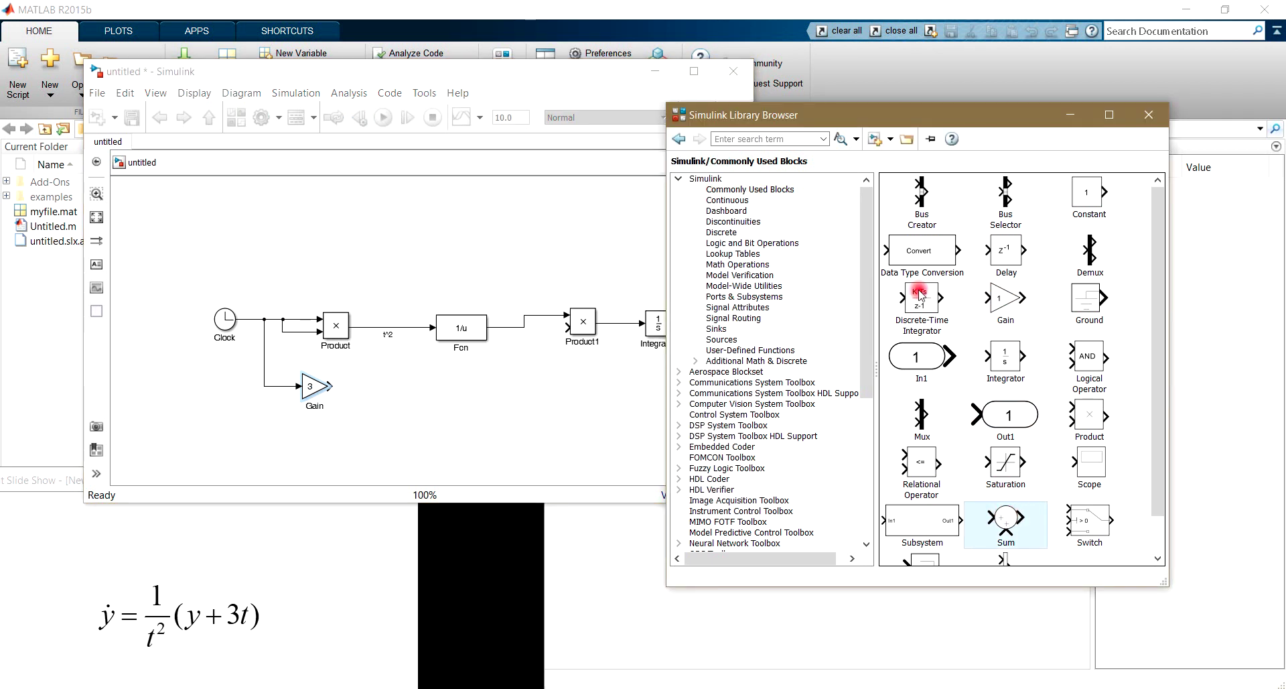
right_click(1019, 516)
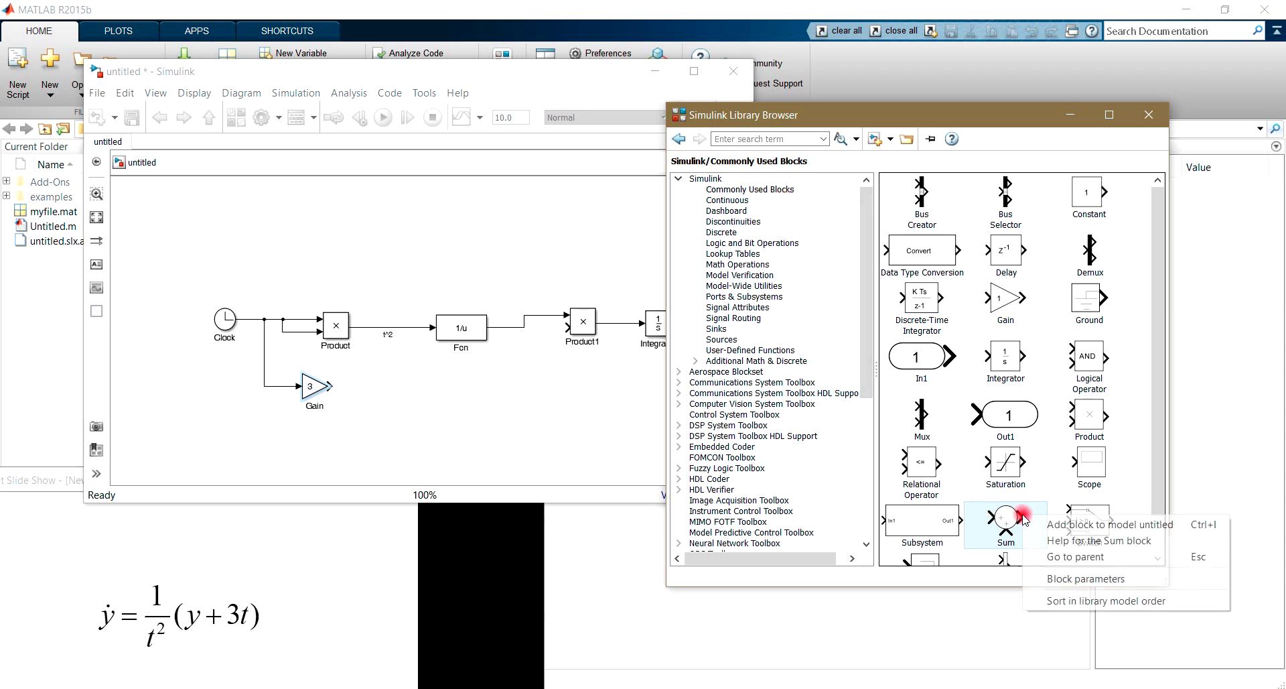
click(1061, 525)
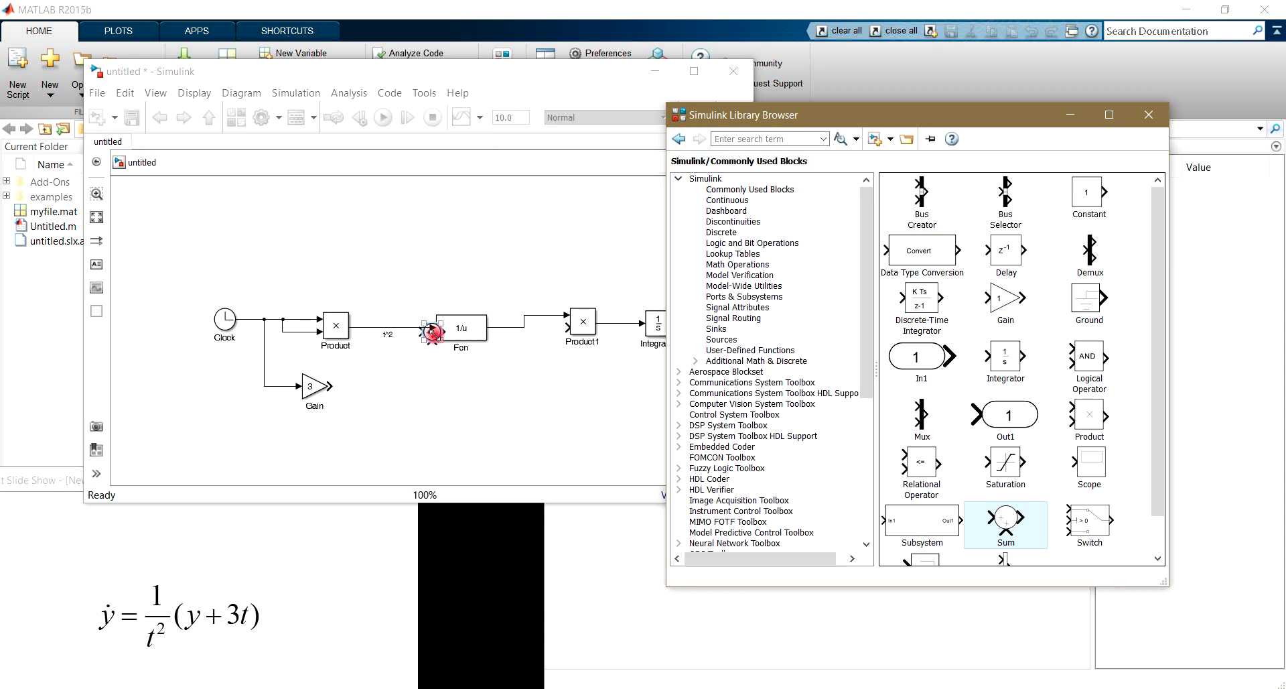
drag(432, 332, 409, 388)
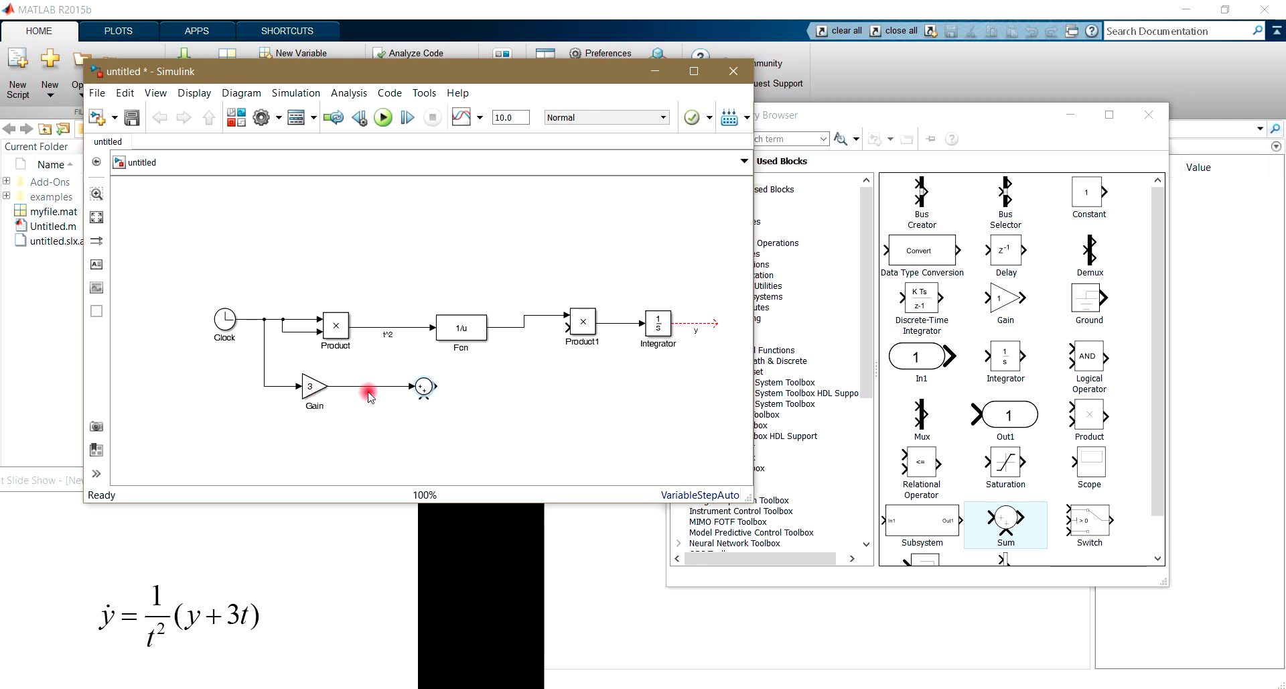
Step: Feed the Integrator's y output back into Sum and label its output line y+3t
click(368, 391)
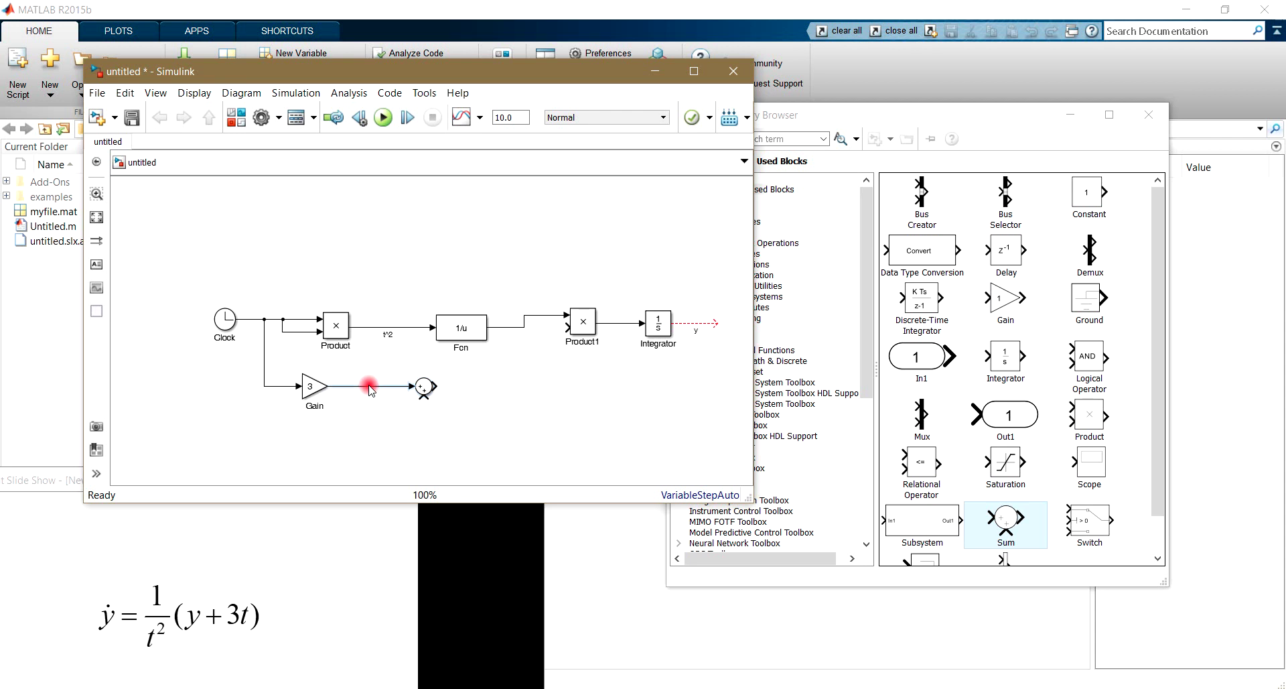
click(387, 420)
mouse_move(423, 399)
mouse_down()
mouse_move(644, 382)
mouse_move(695, 324)
mouse_up()
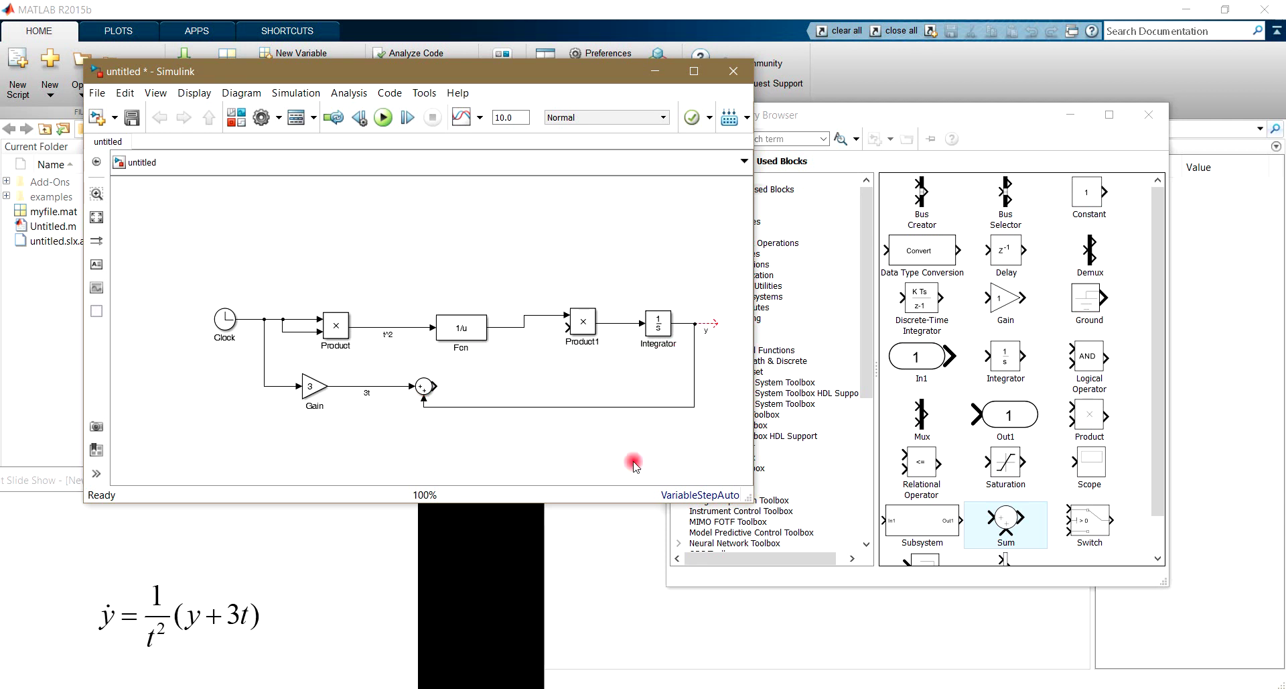
drag(435, 386, 493, 386)
double_click(462, 387)
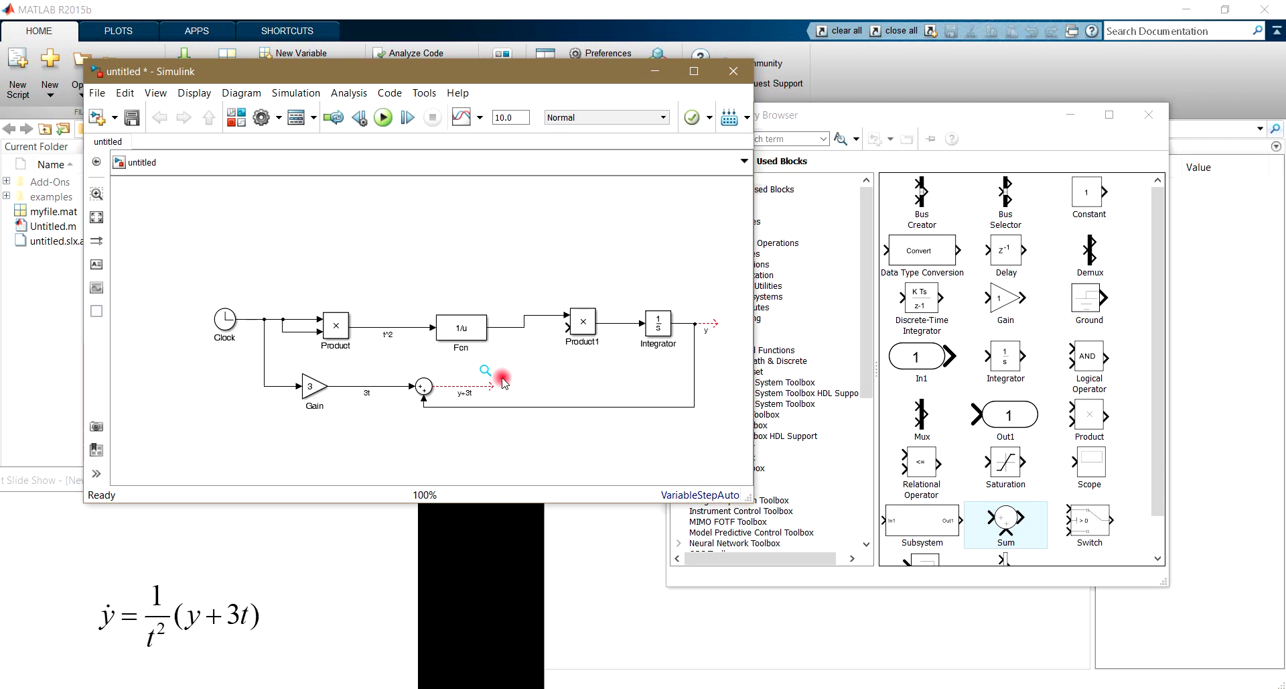
click(1097, 472)
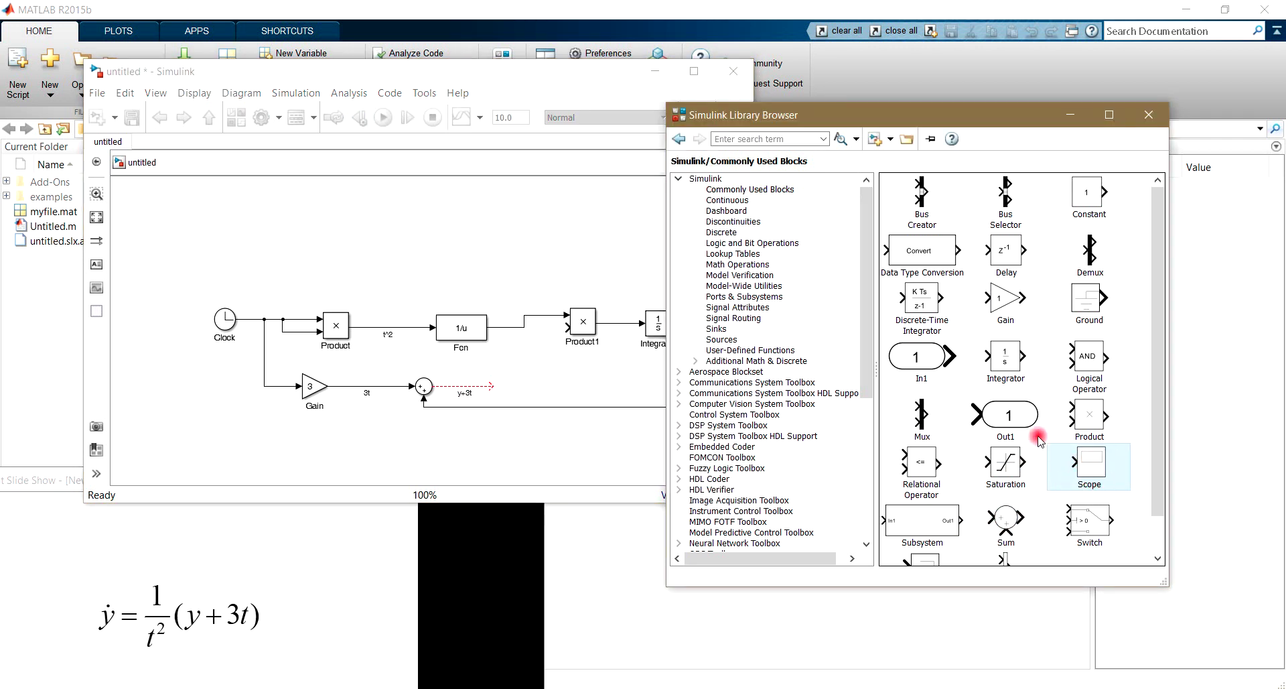
Step: Place a Scope on the Integrator's y output and route y+3t into Product1's lower input
right_click(1090, 465)
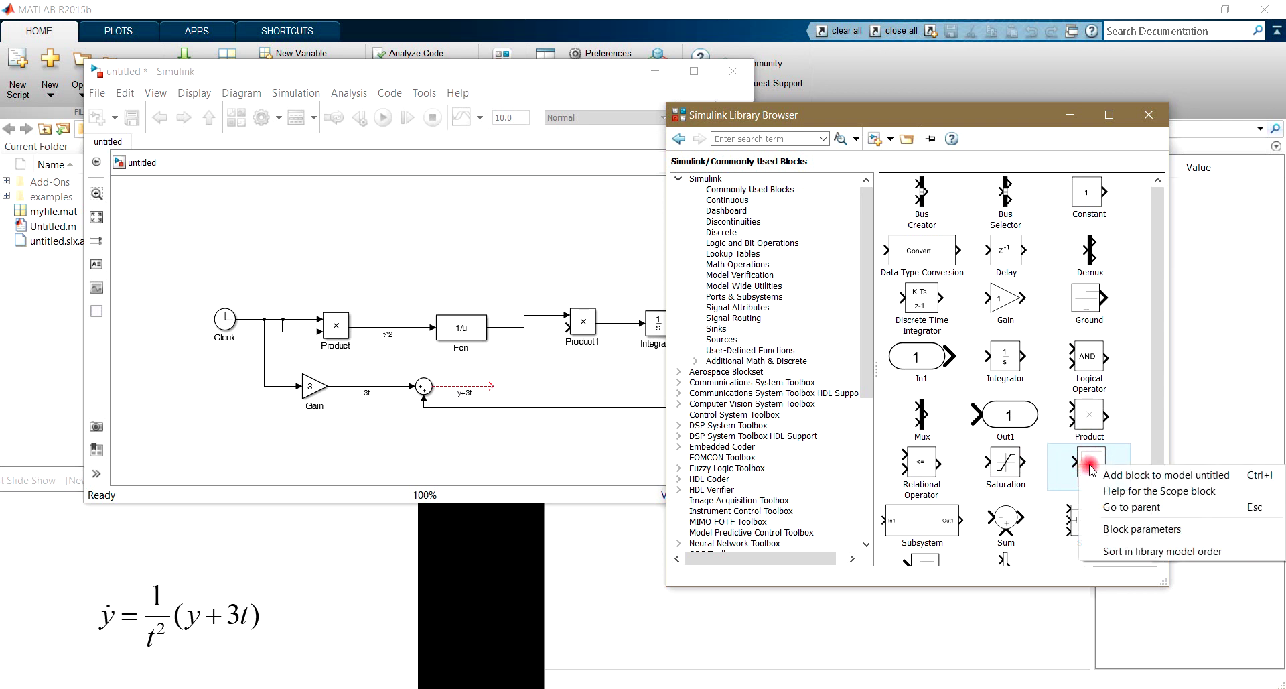
click(1126, 477)
click(534, 424)
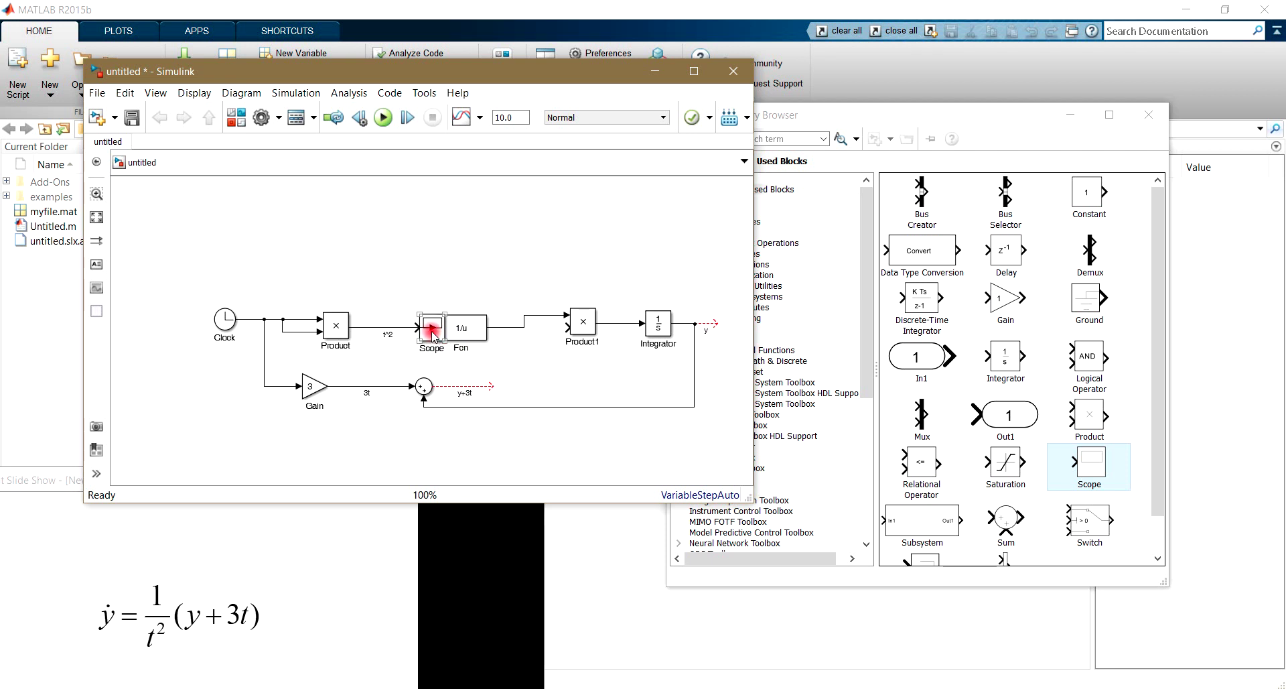
drag(432, 331, 742, 327)
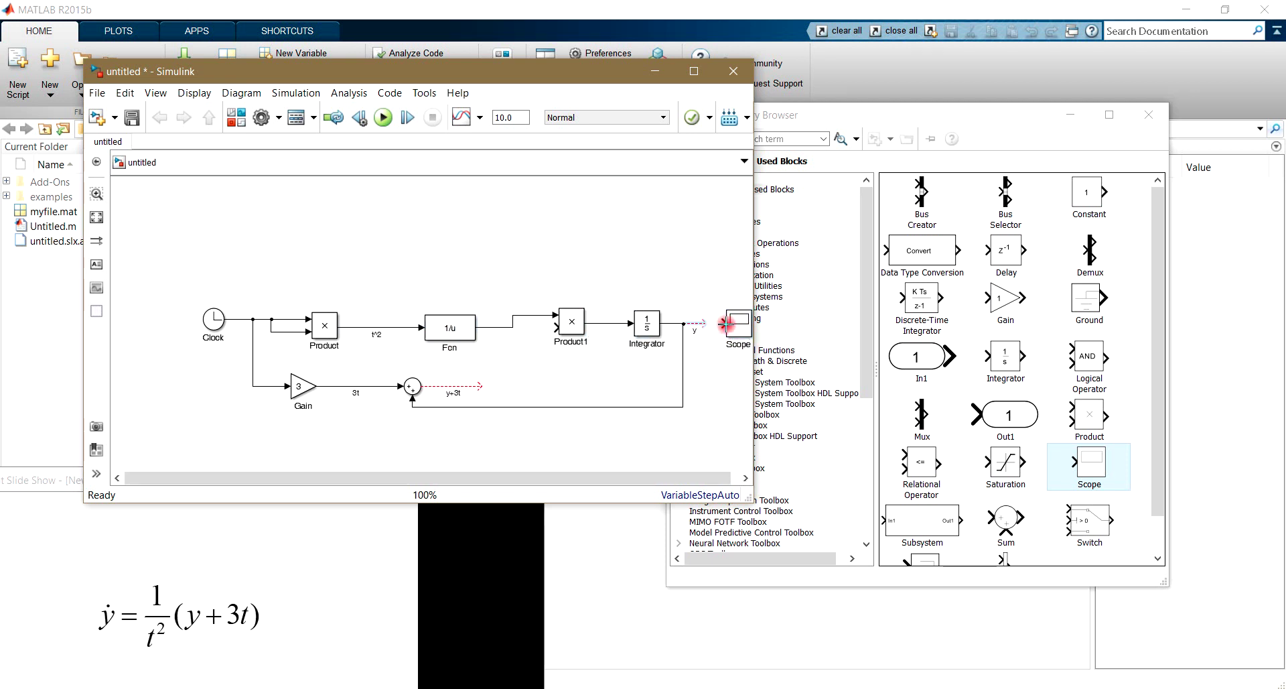
mouse_move(726, 324)
mouse_down()
mouse_move(703, 328)
mouse_move(731, 324)
mouse_up()
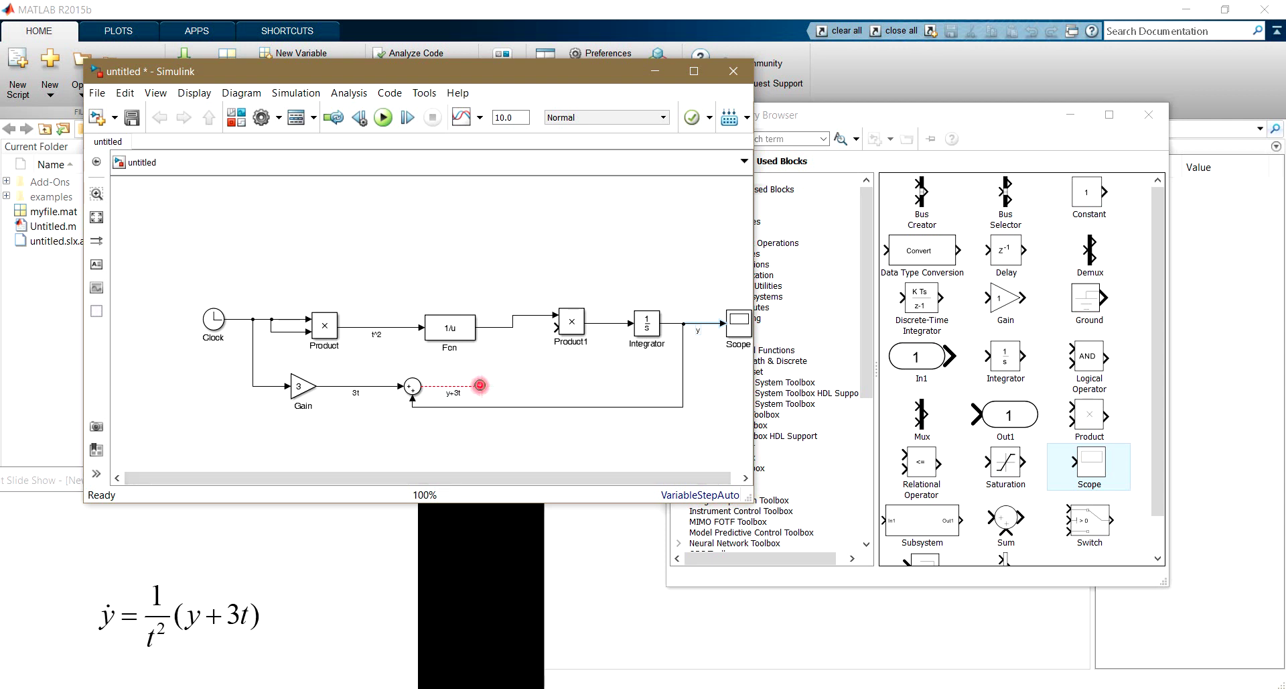
drag(479, 385, 554, 328)
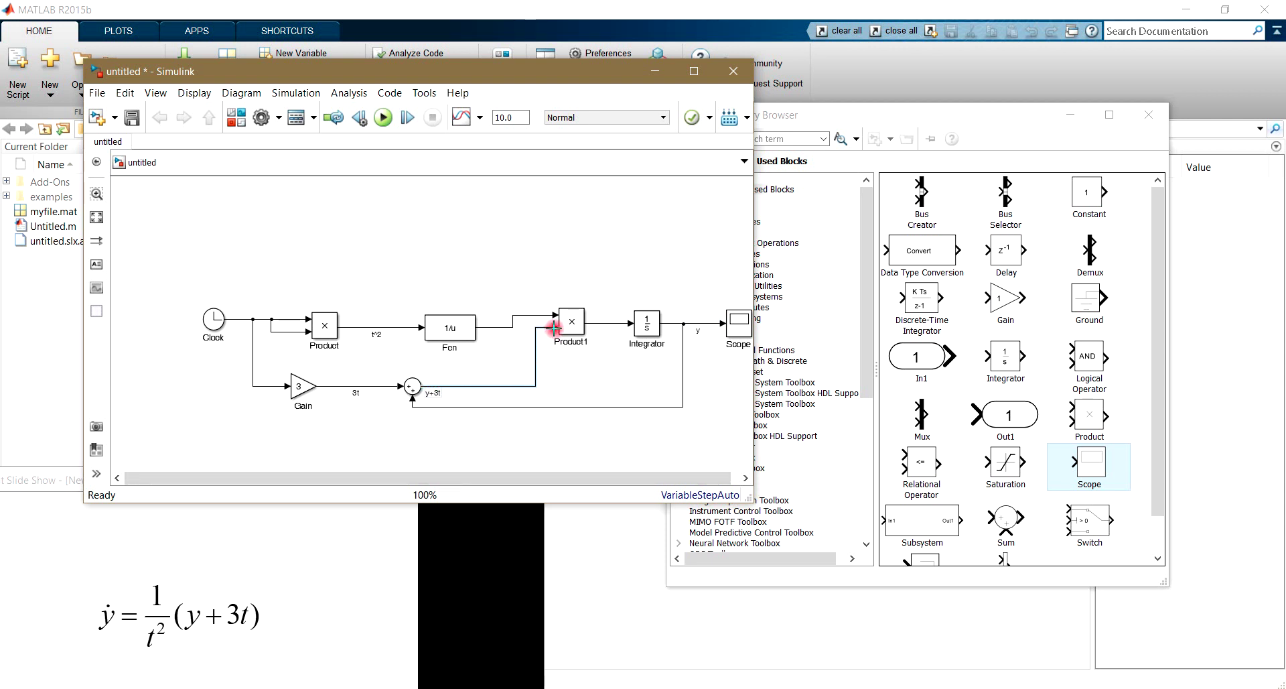
drag(601, 351, 592, 352)
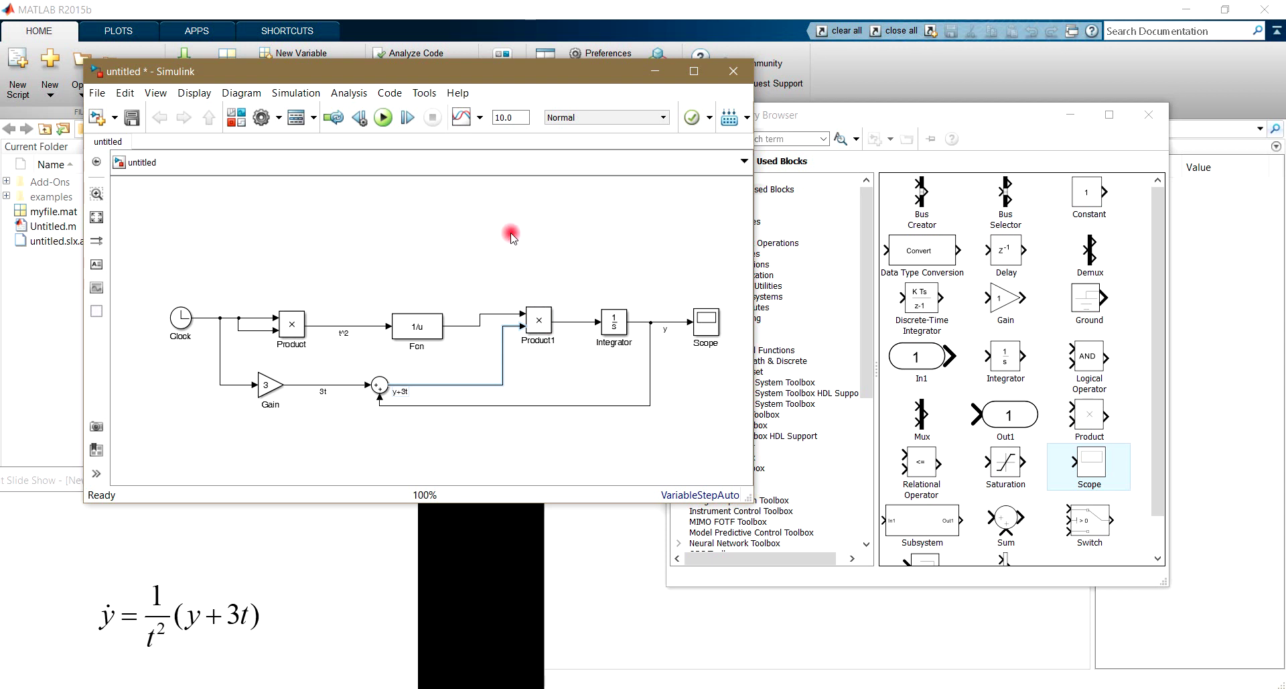
Step: Set the stop time to 4 and run the model, which fails with division by zero
double_click(511, 118)
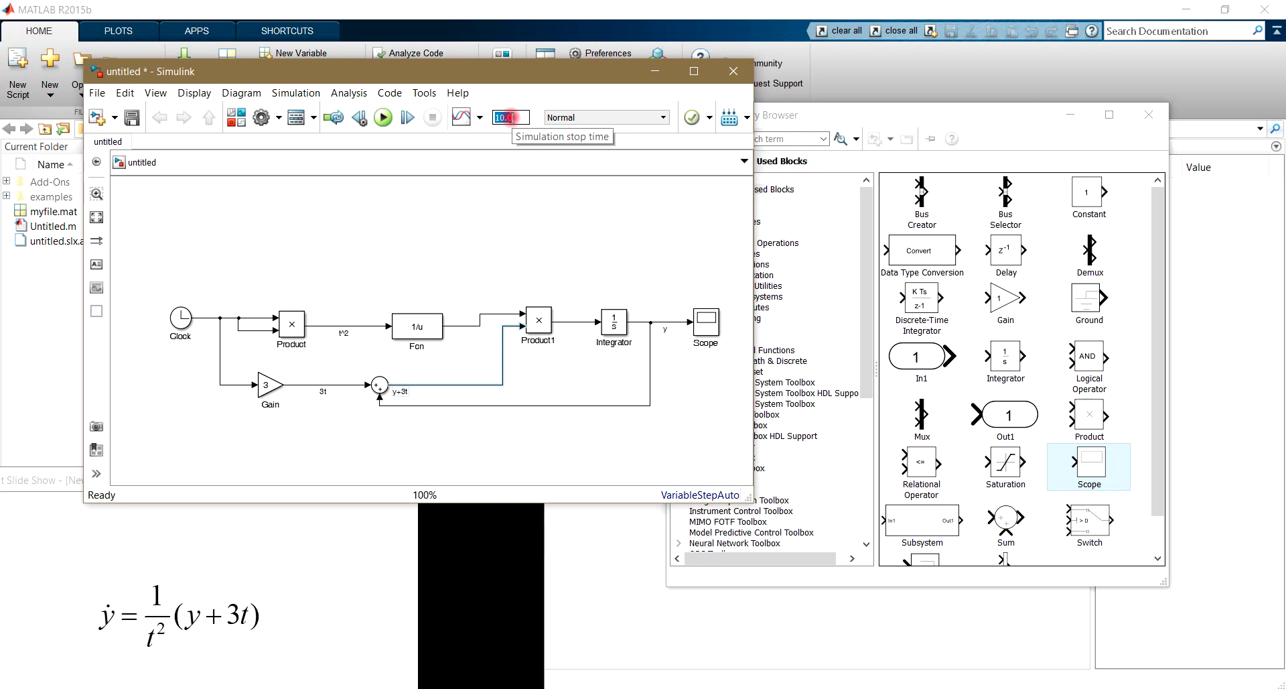
text(4)
click(548, 218)
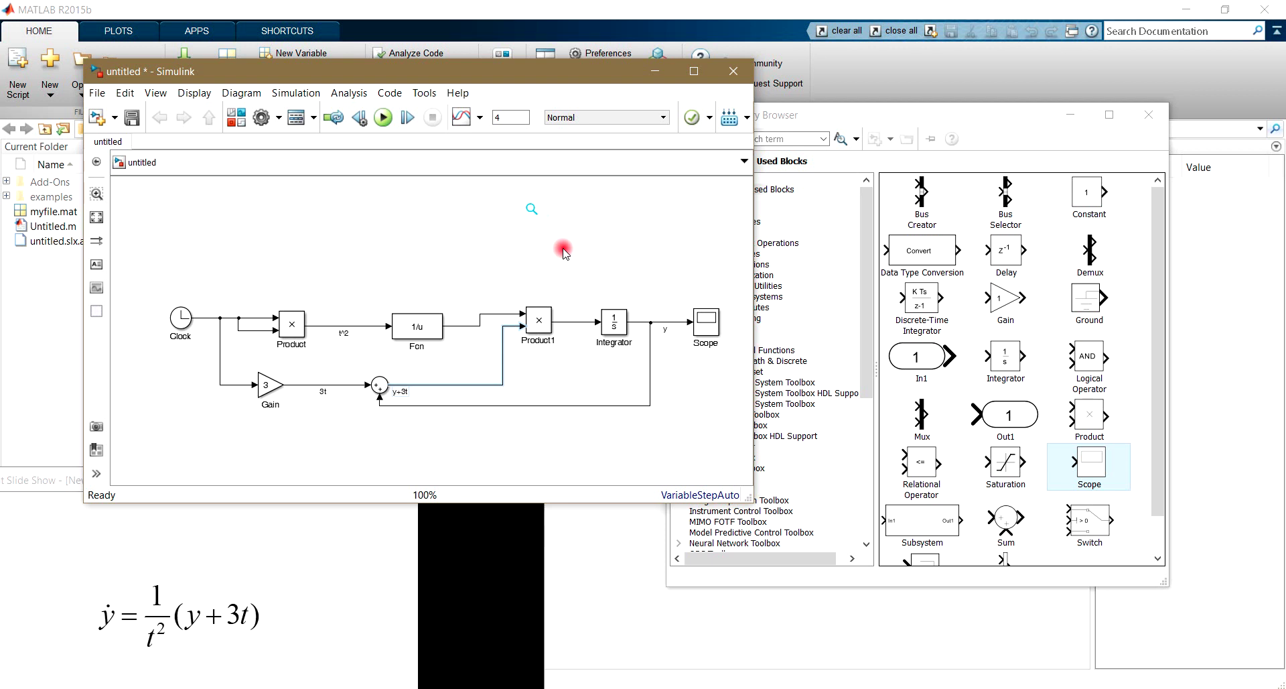
click(384, 119)
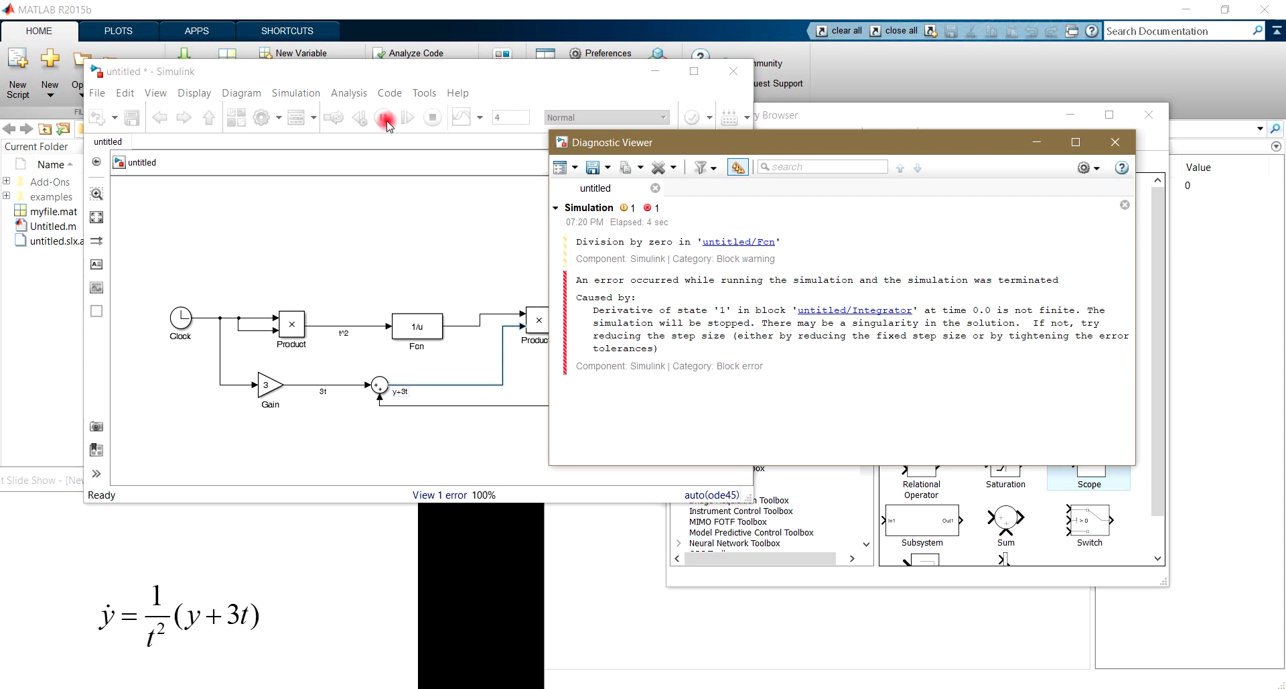
Step: Raise the model above the error report and open Configuration Parameters with Ctrl+E
click(387, 124)
click(459, 246)
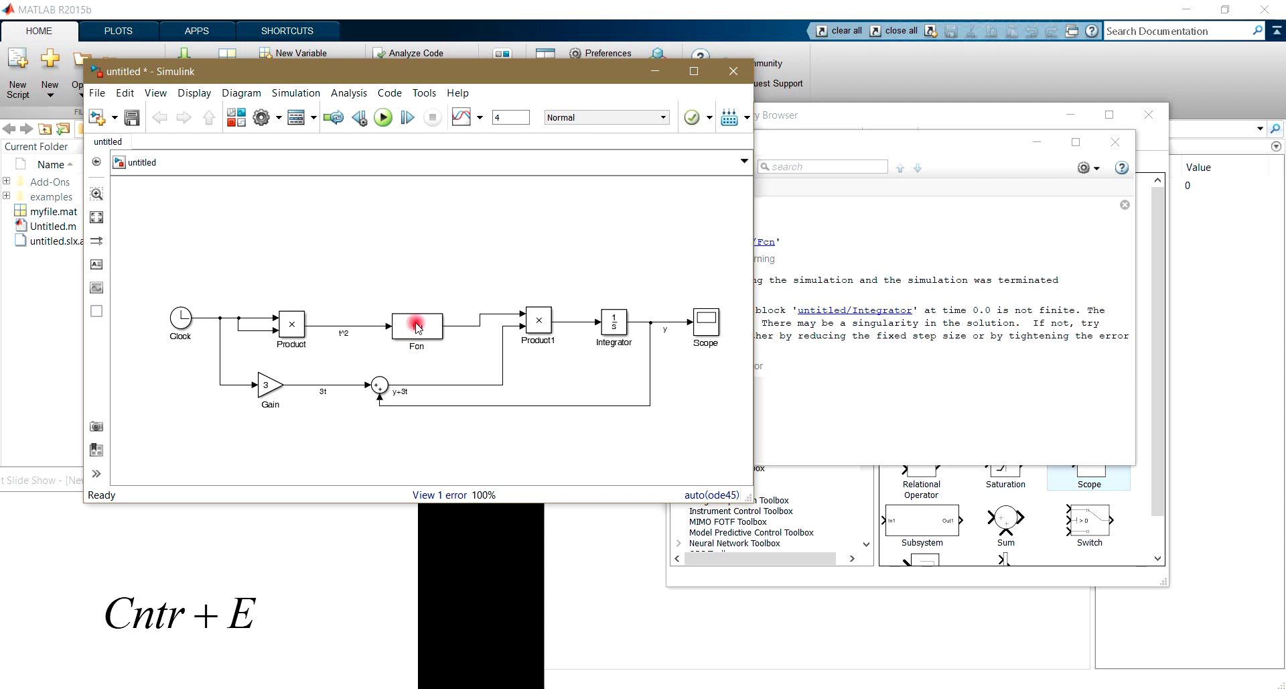
key(ctrl+e)
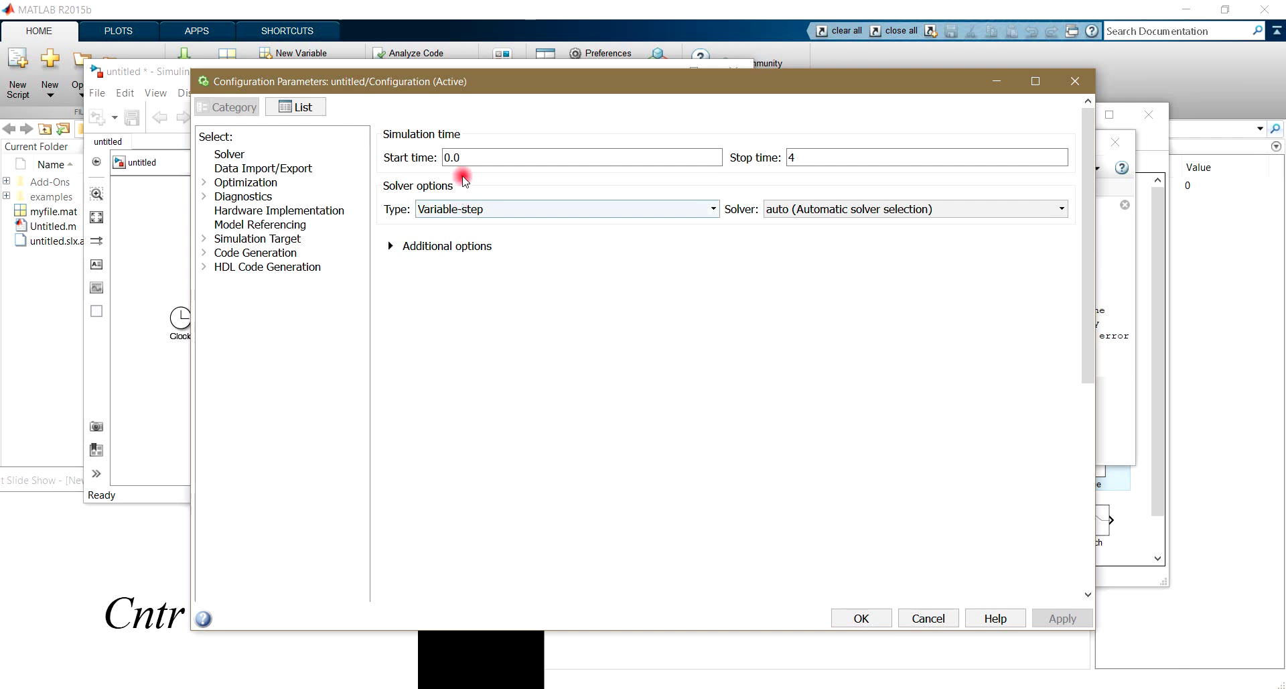
Step: Enter 1 as the Solver start time and apply it with OK
double_click(469, 158)
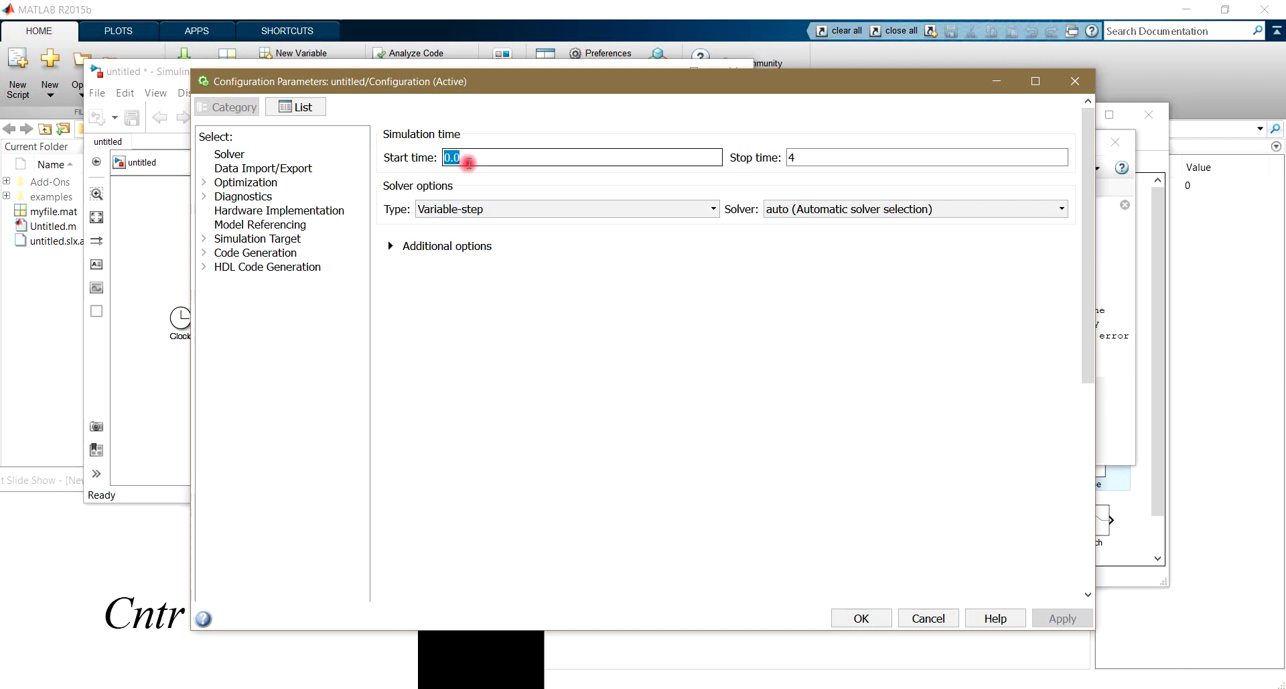
text(1)
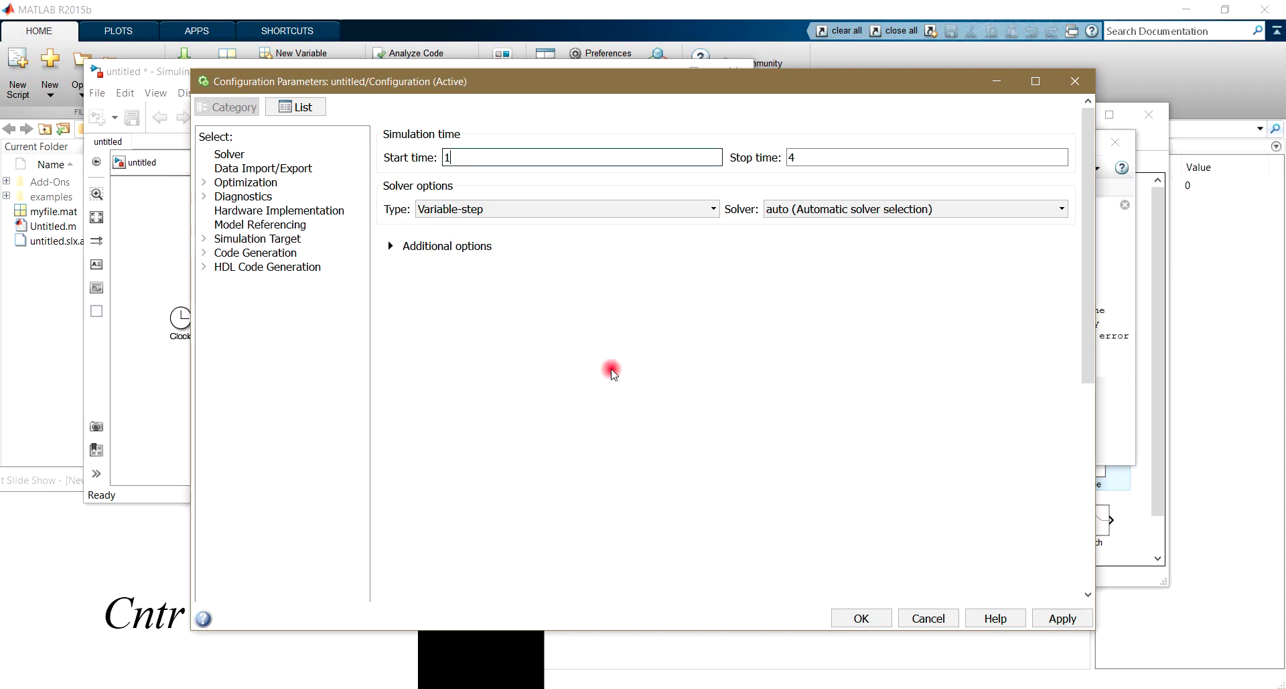
click(875, 624)
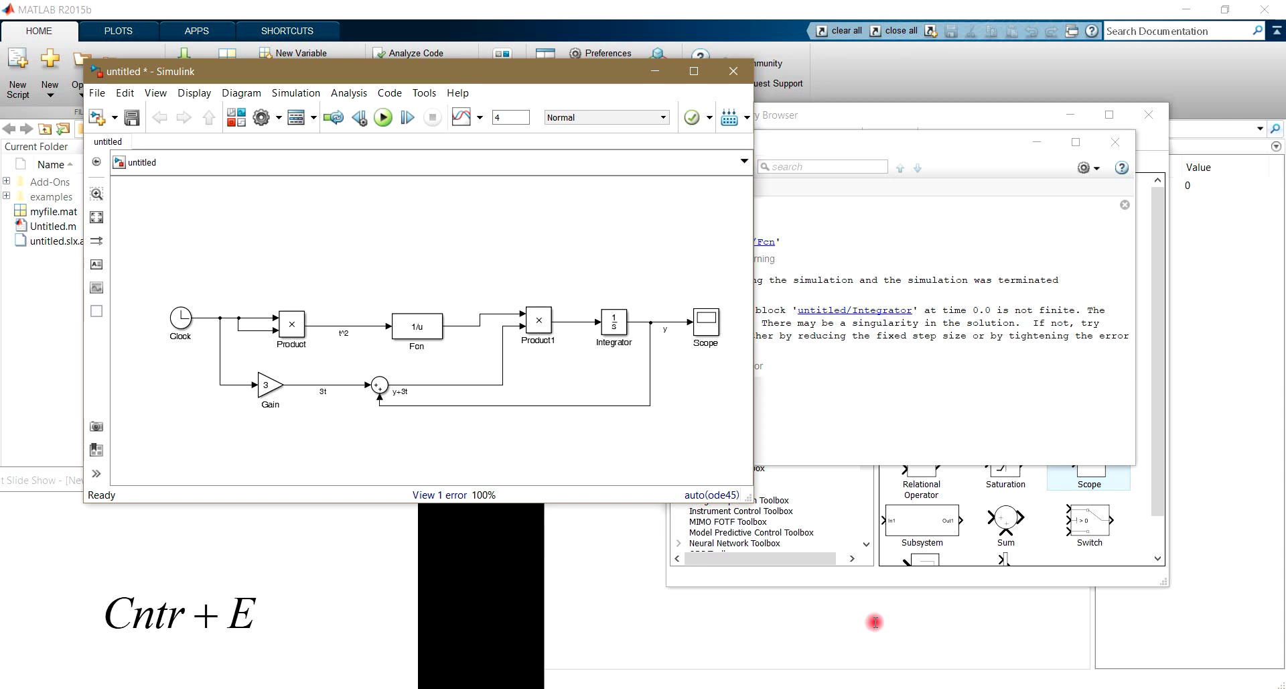
Step: Rerun the simulation from t=1 to 4 and open the Scope to see y
click(383, 118)
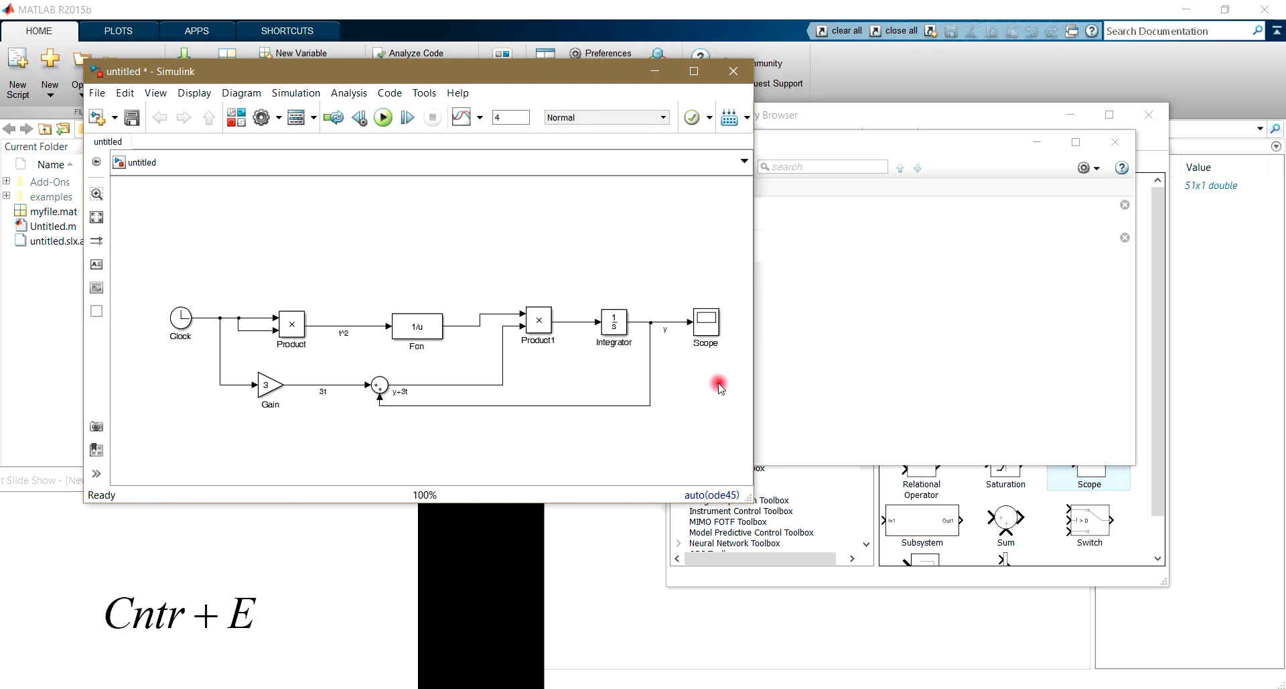
click(708, 322)
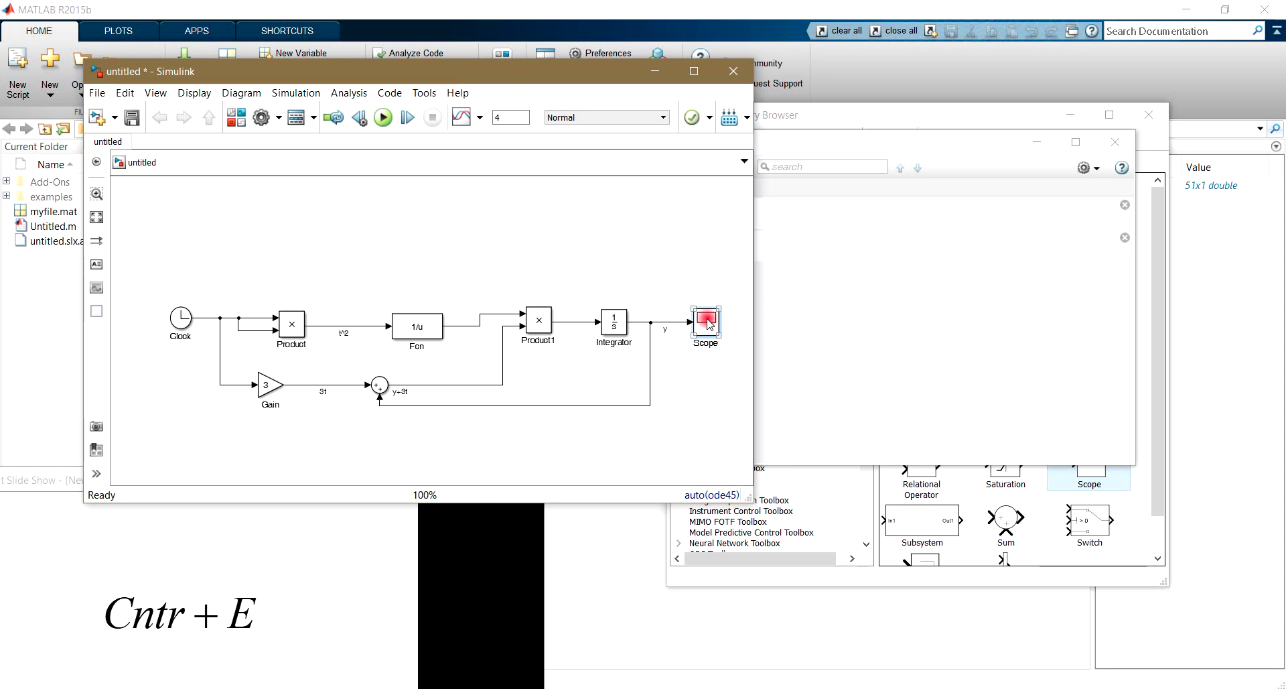
double_click(708, 322)
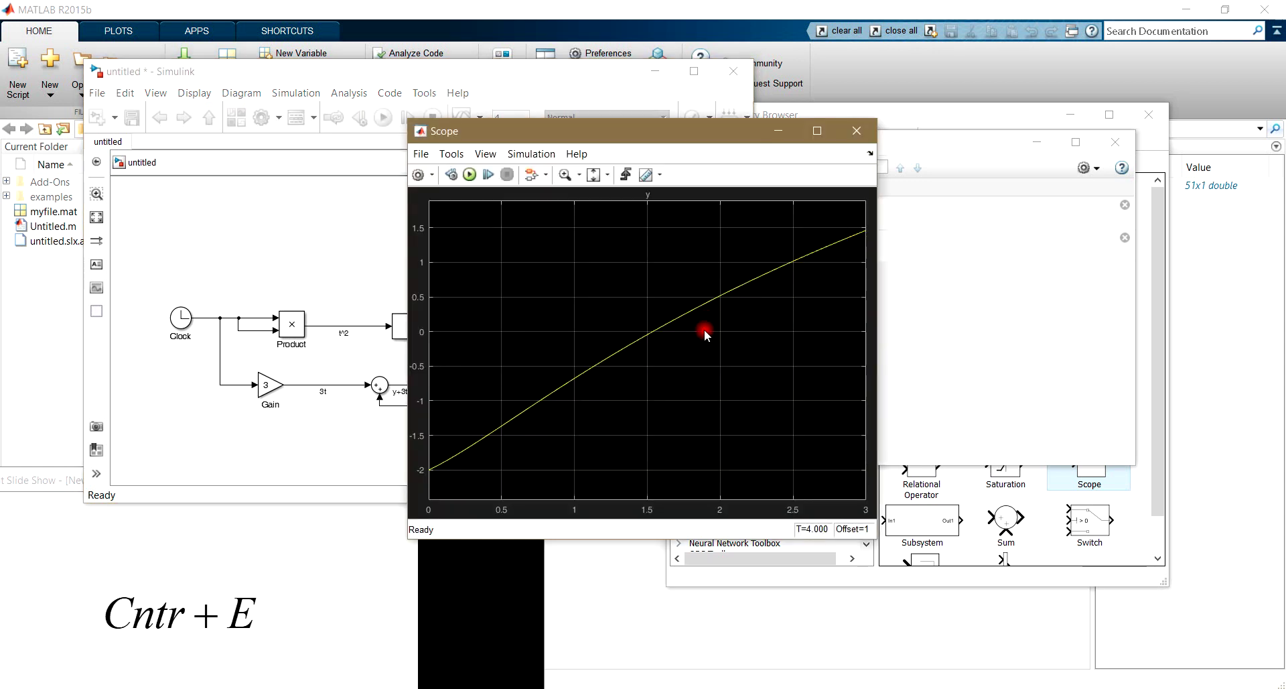